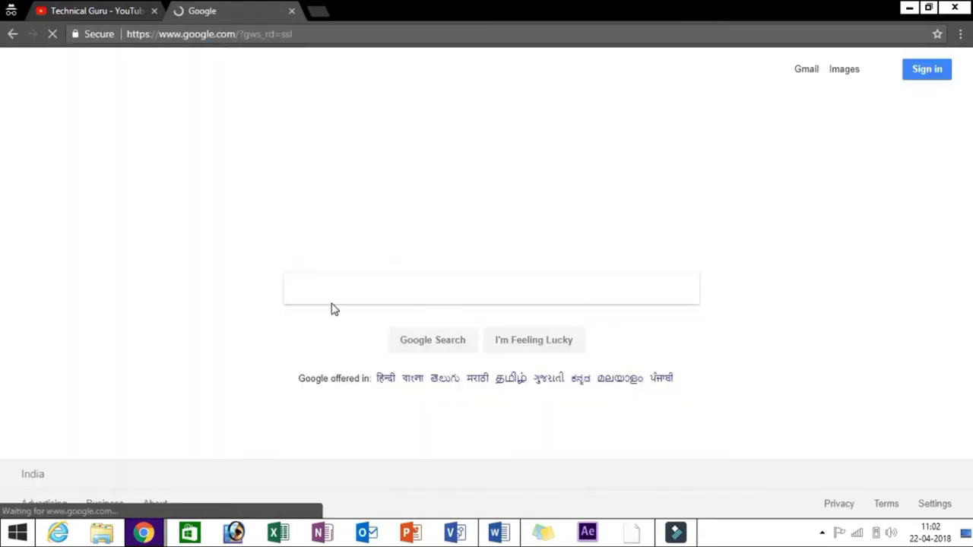
Search Google for "flipkart affiliate" and open the free registration form on the Flipkart Affiliate Program site
type("flip")
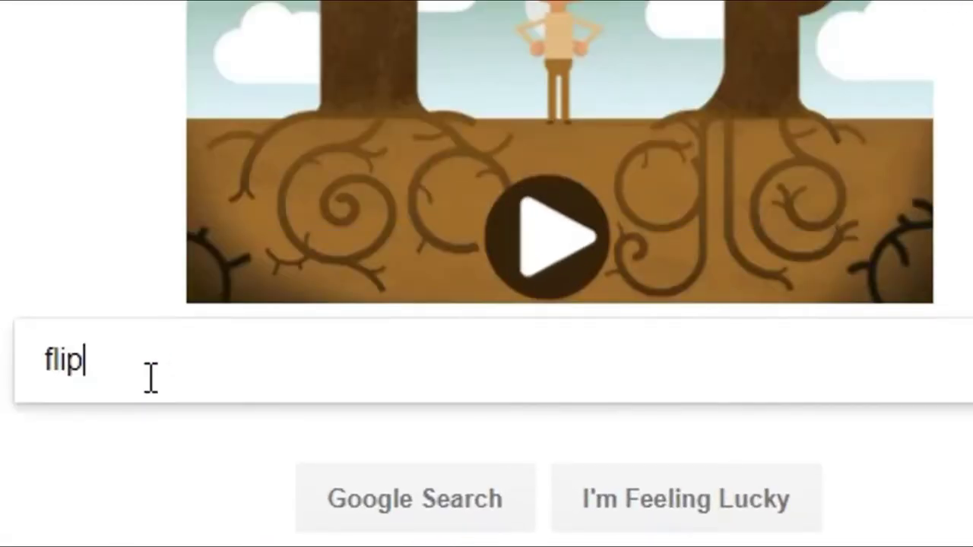
type("kart affiliate")
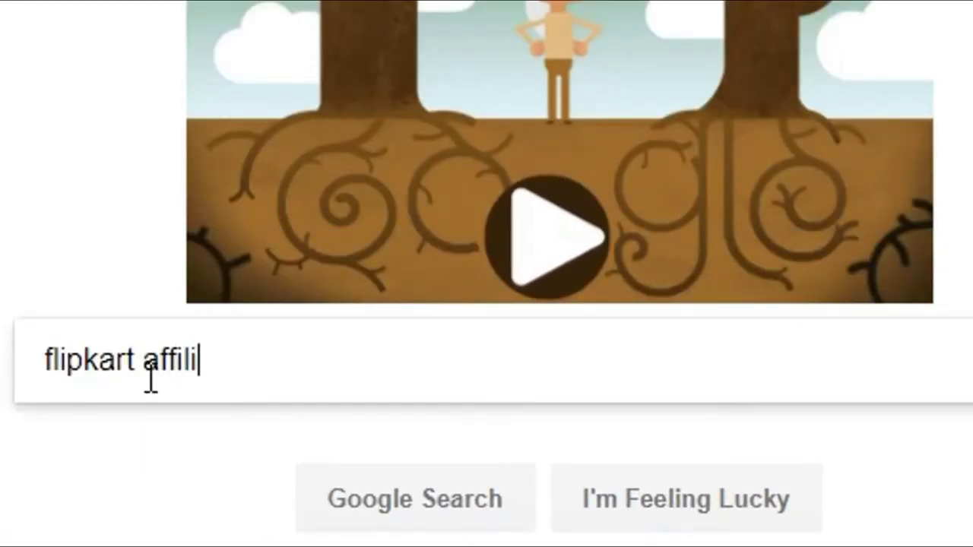
key("Return")
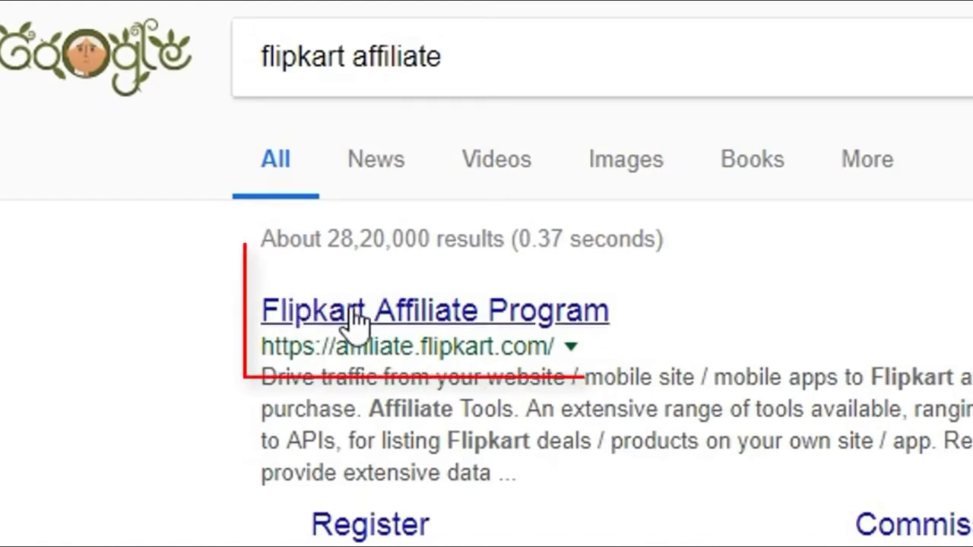
left_click(503, 320)
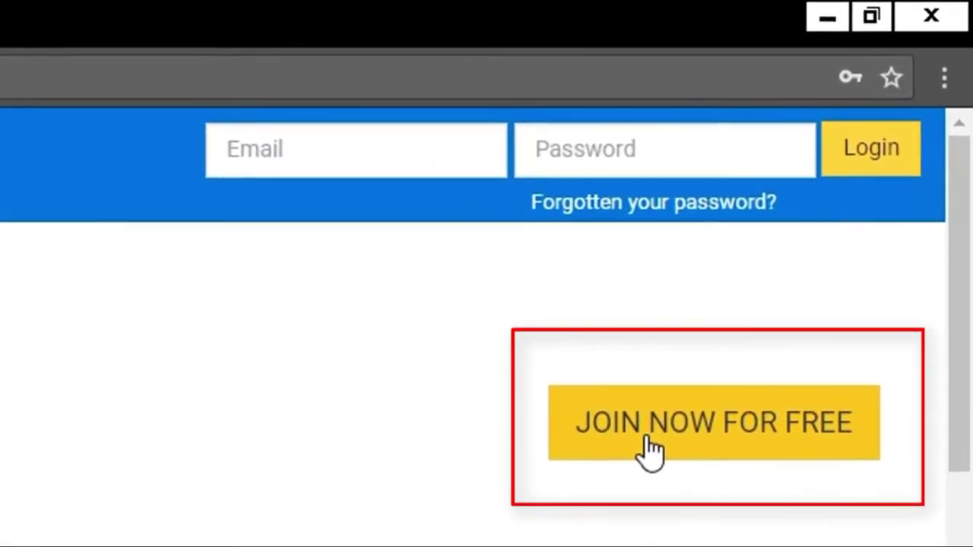
left_click(646, 441)
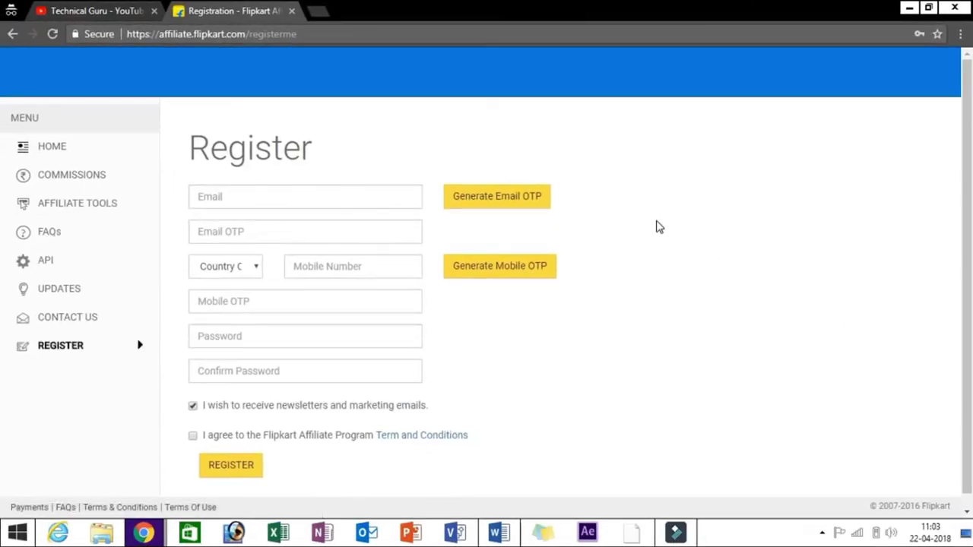
Examine the Register form's email, email OTP, country code, mobile number, mobile OTP and password fields
left_click(366, 207)
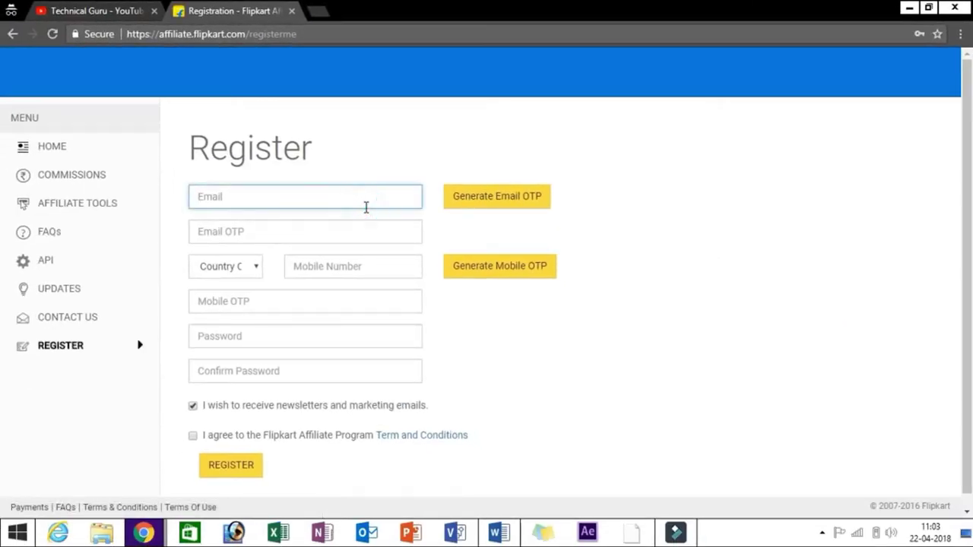
left_click(293, 203)
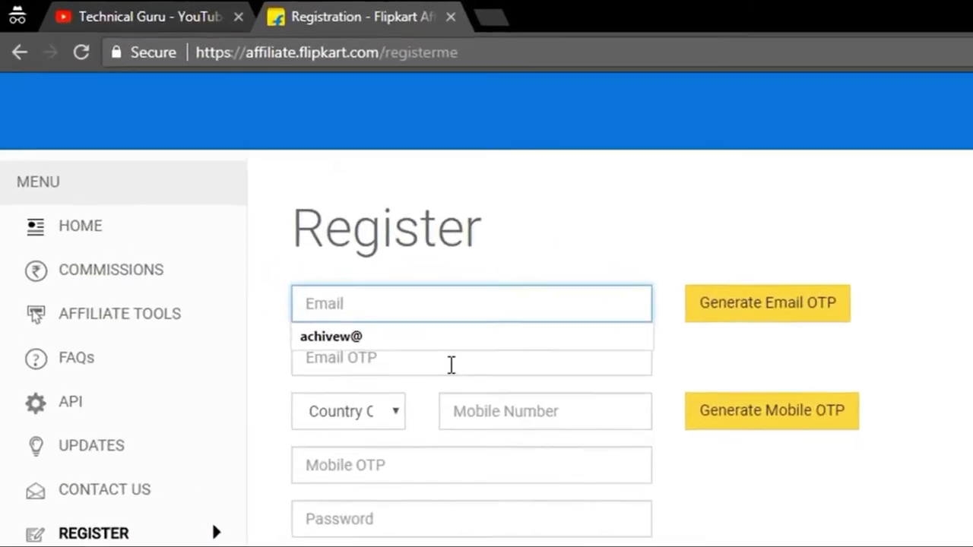
left_click(293, 236)
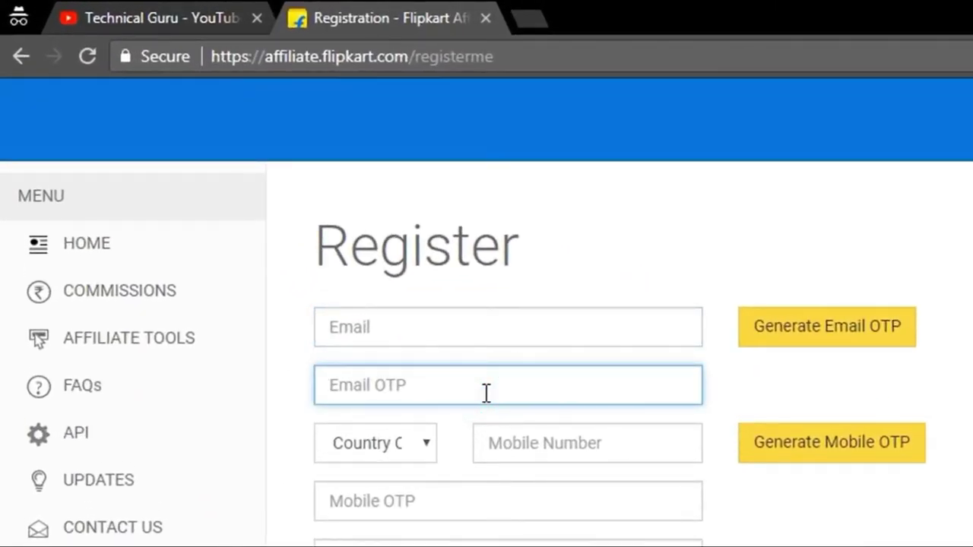
left_click(424, 384)
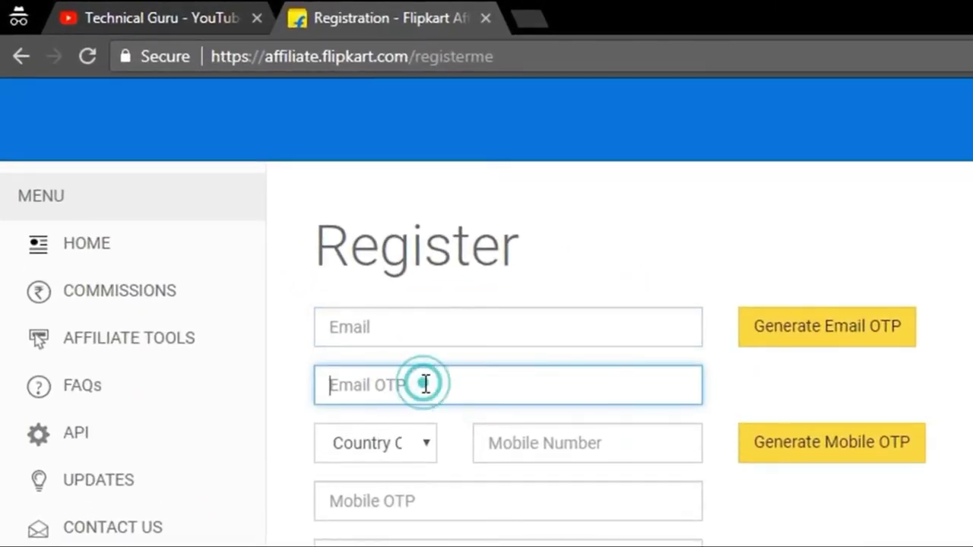
left_click(393, 445)
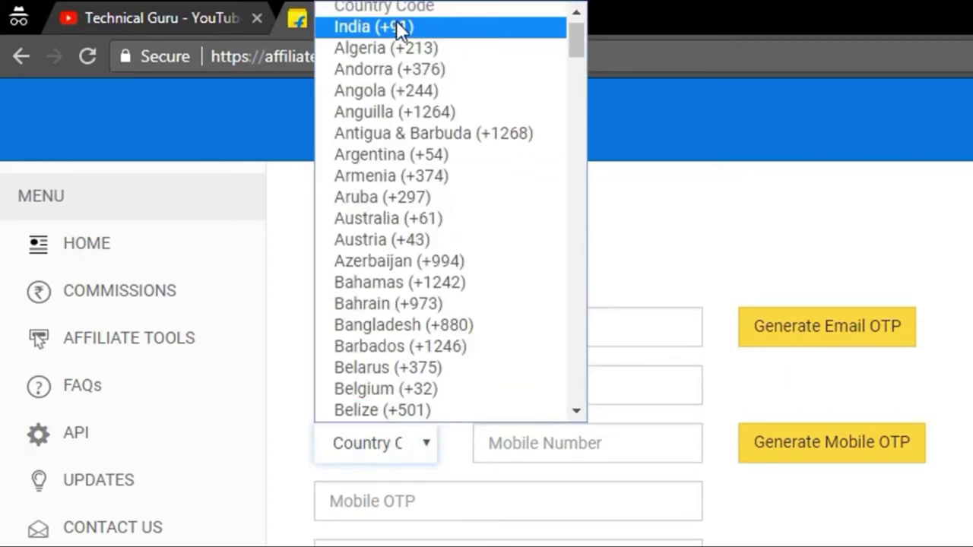
left_click(630, 450)
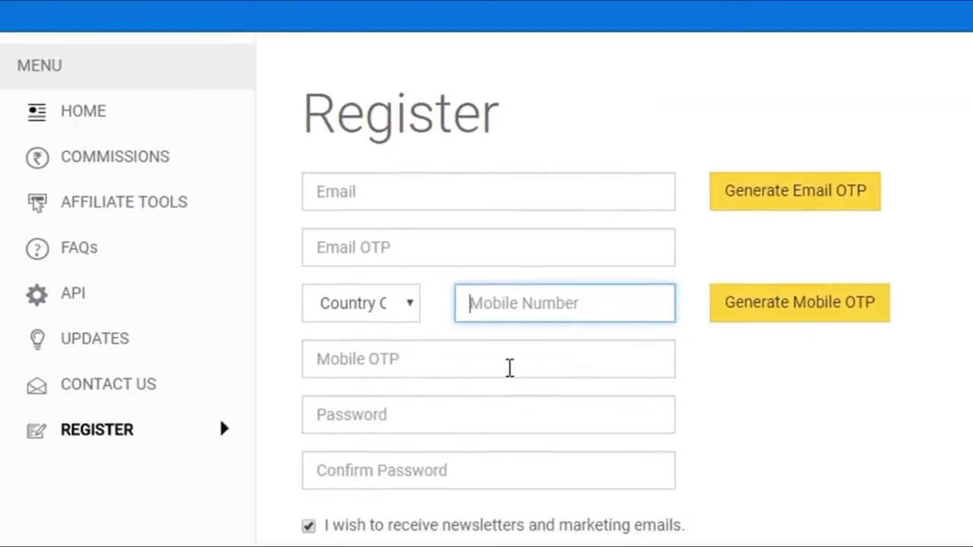
left_click(526, 509)
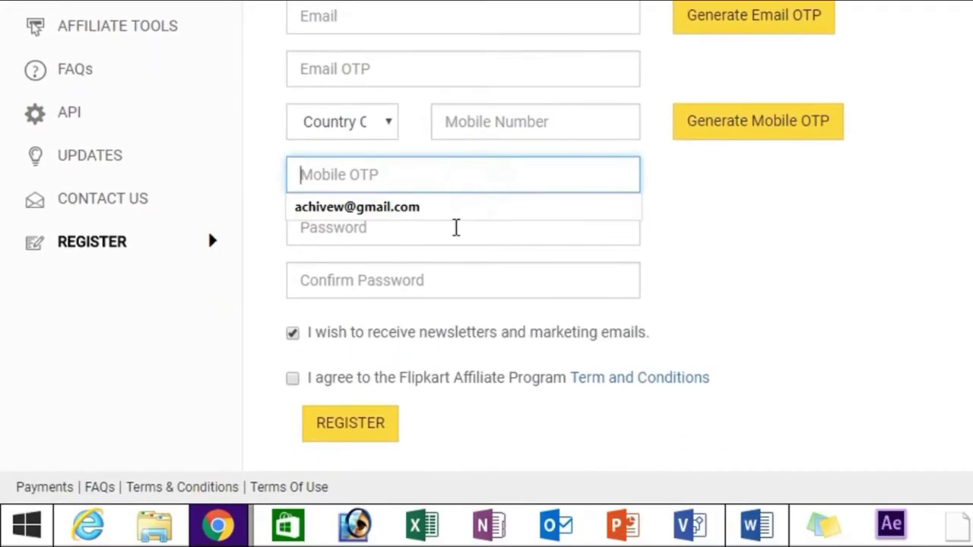
left_click(455, 228)
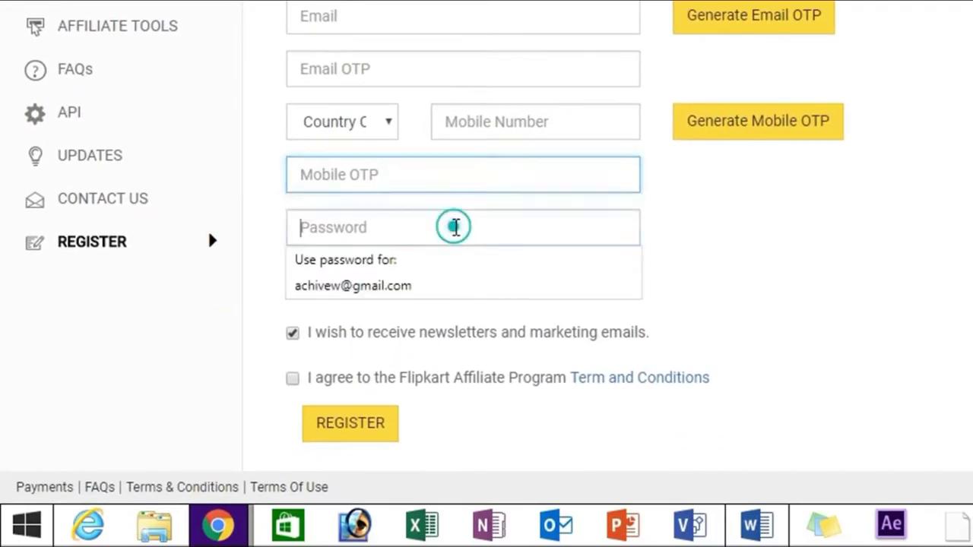
left_click(927, 234)
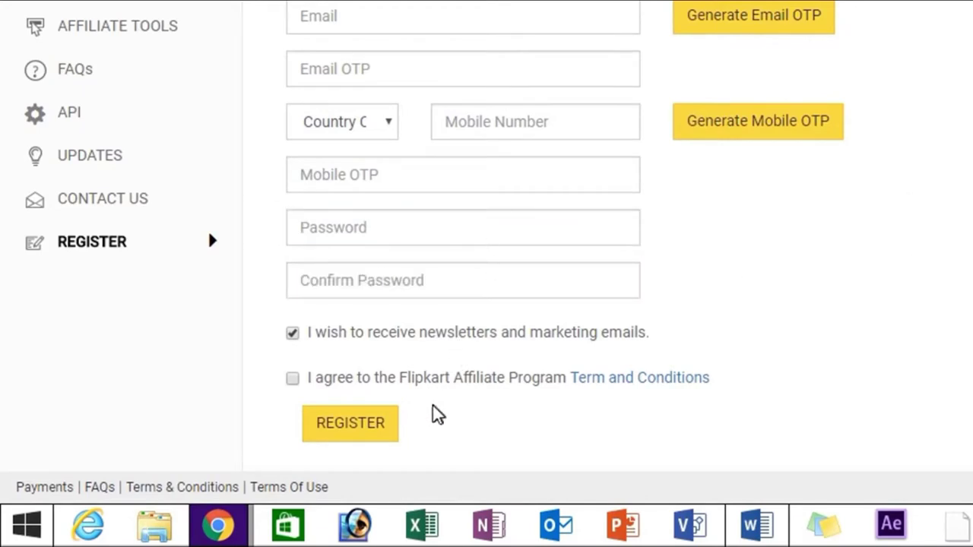
Agree to the Flipkart Affiliate Program terms and conditions and place the cursor in the Email field
left_click(294, 379)
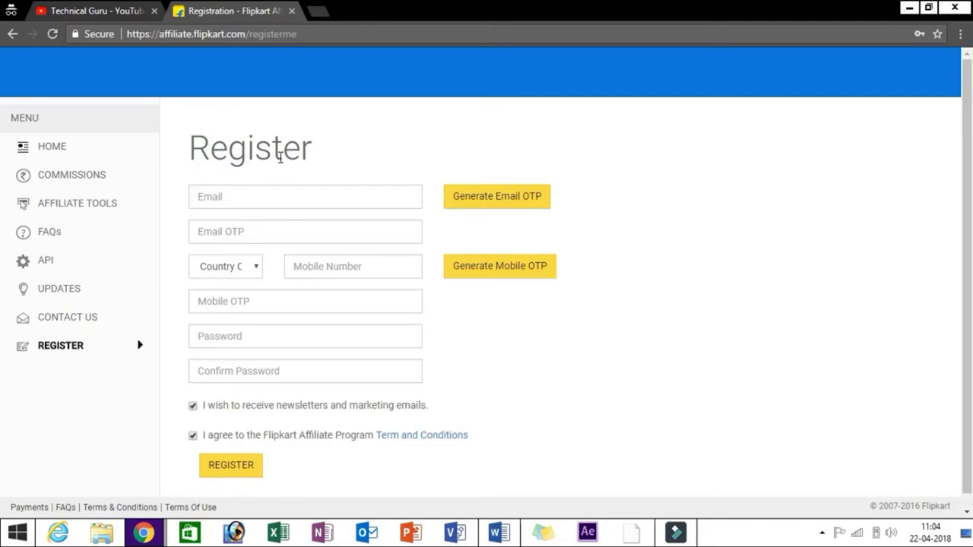
double_click(280, 156)
left_click(331, 212)
left_click(327, 197)
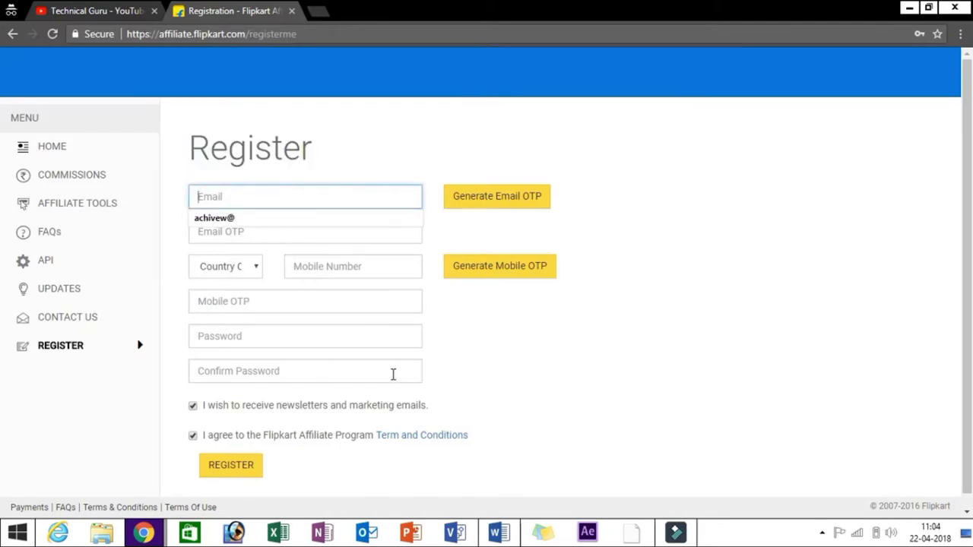
Switch to the other Chrome window and bring up the Flipkart affiliate dashboard that is already logged in
key("alt+Tab")
key("alt+Tab")
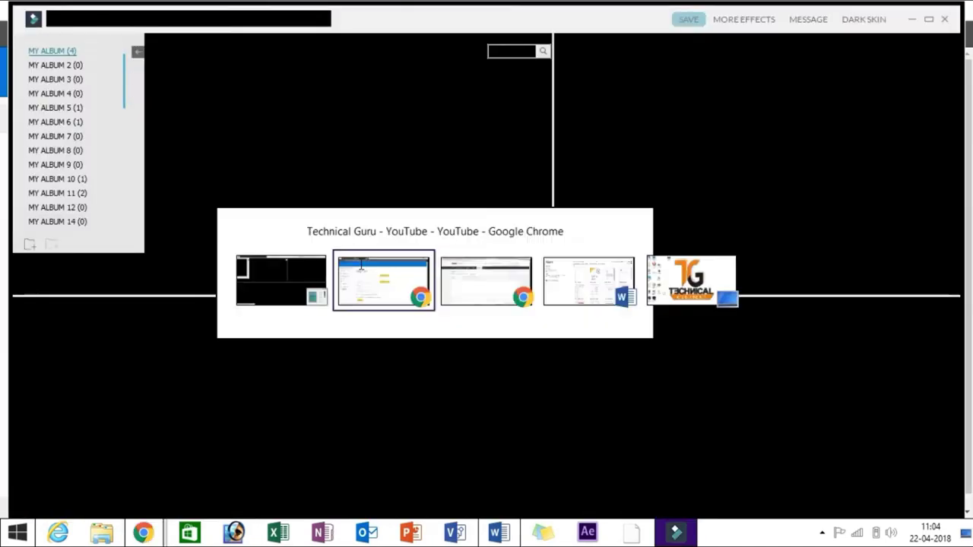
left_click(144, 532)
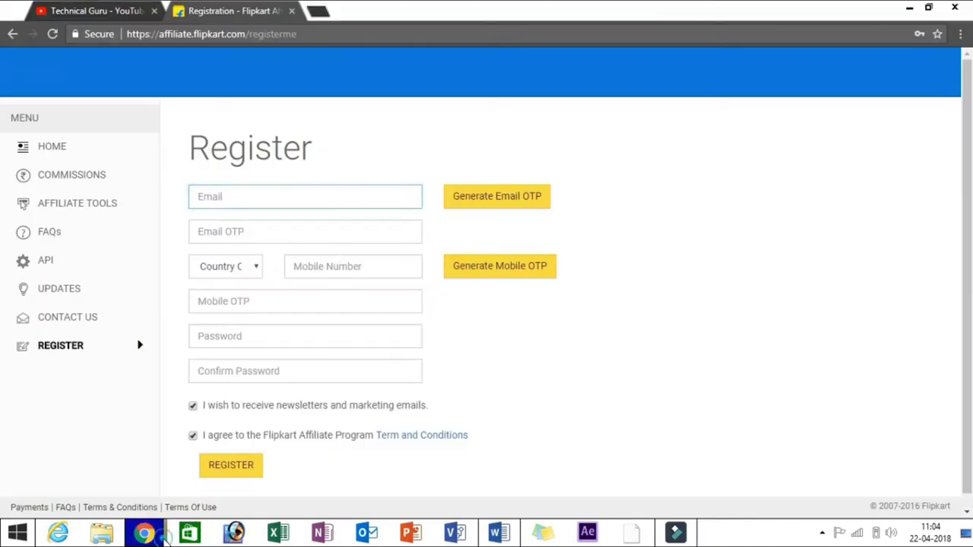
left_click(205, 456)
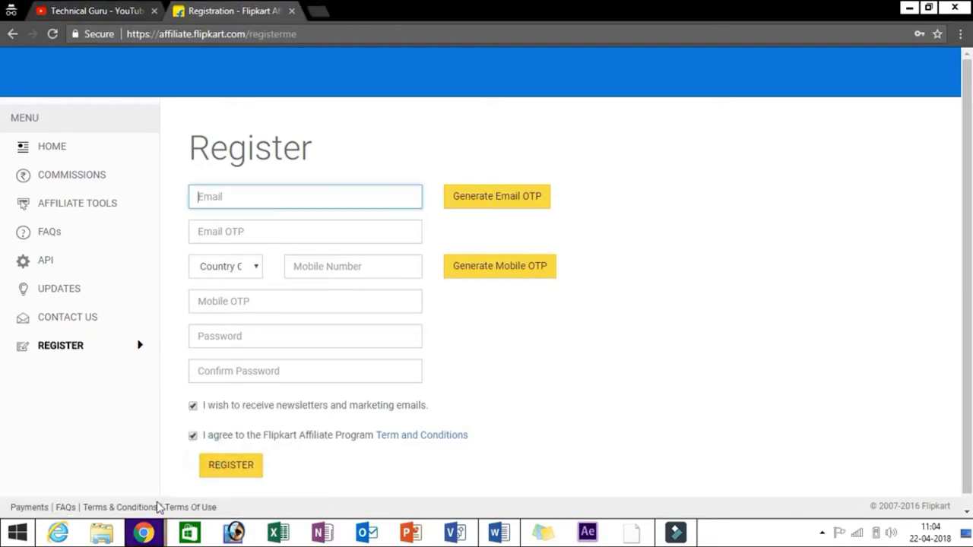
left_click(133, 532)
left_click(114, 449)
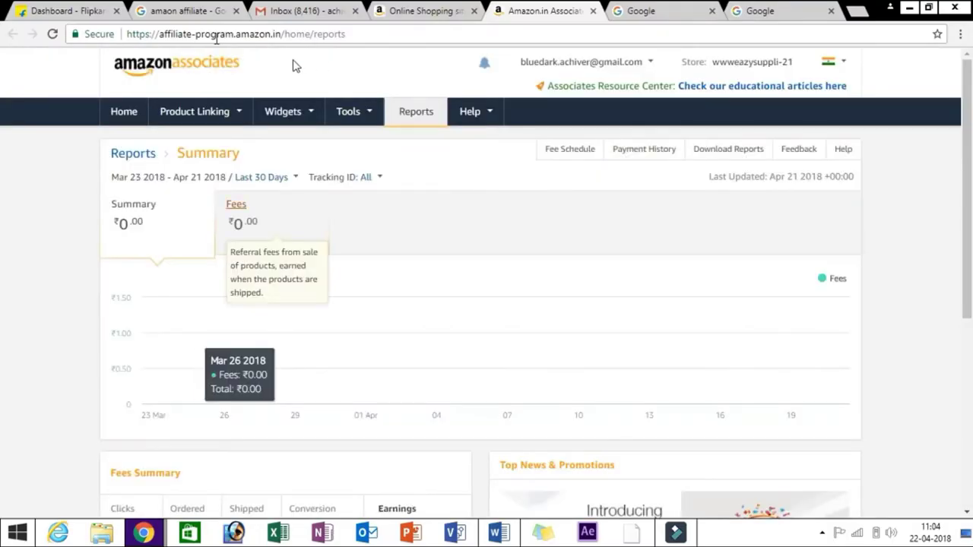
left_click(172, 9)
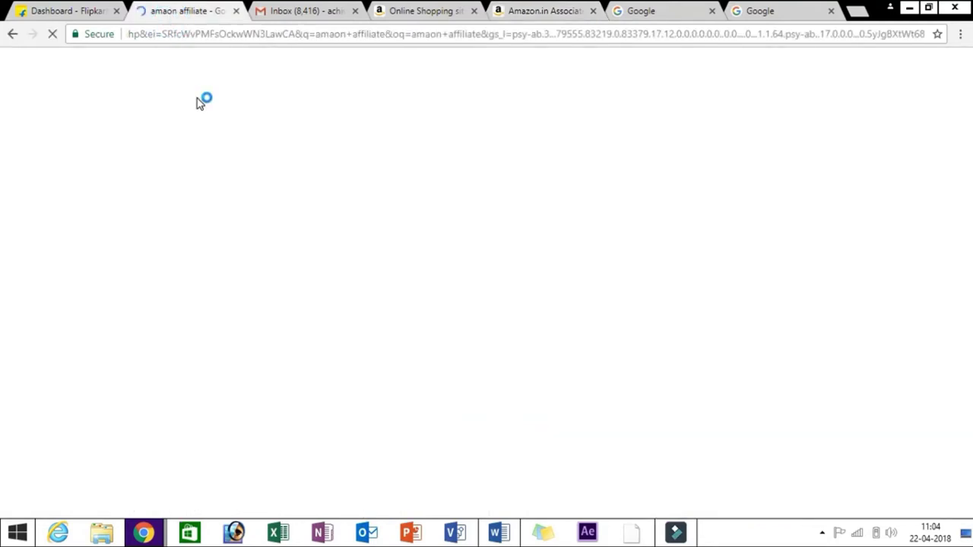
left_click(64, 15)
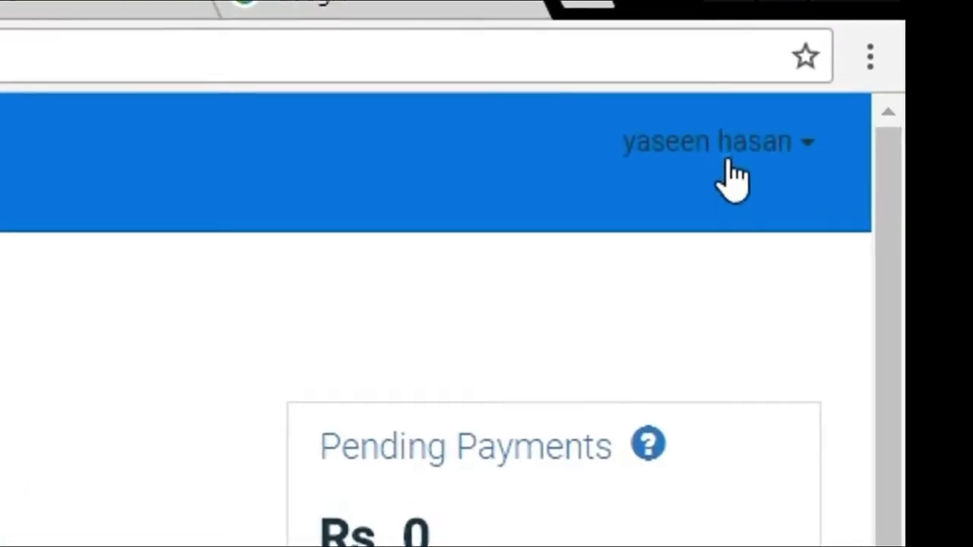
Check the options in the account menu of the affiliate dashboard, then close the menu
left_click(909, 67)
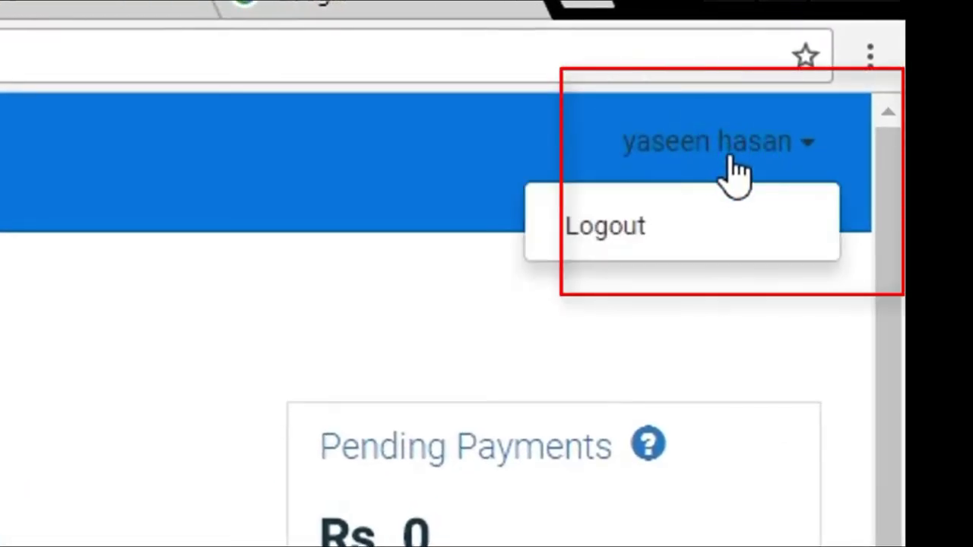
left_click(750, 150)
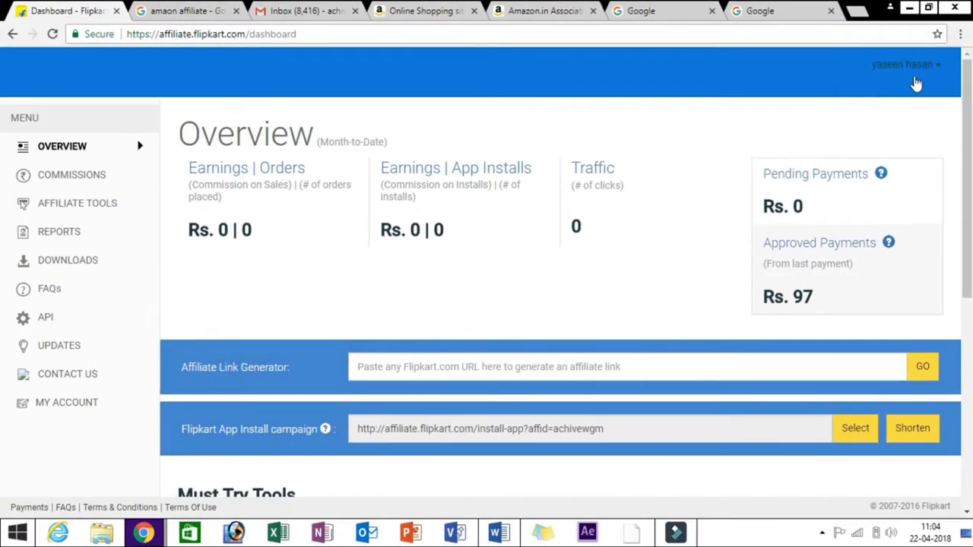
left_click(917, 73)
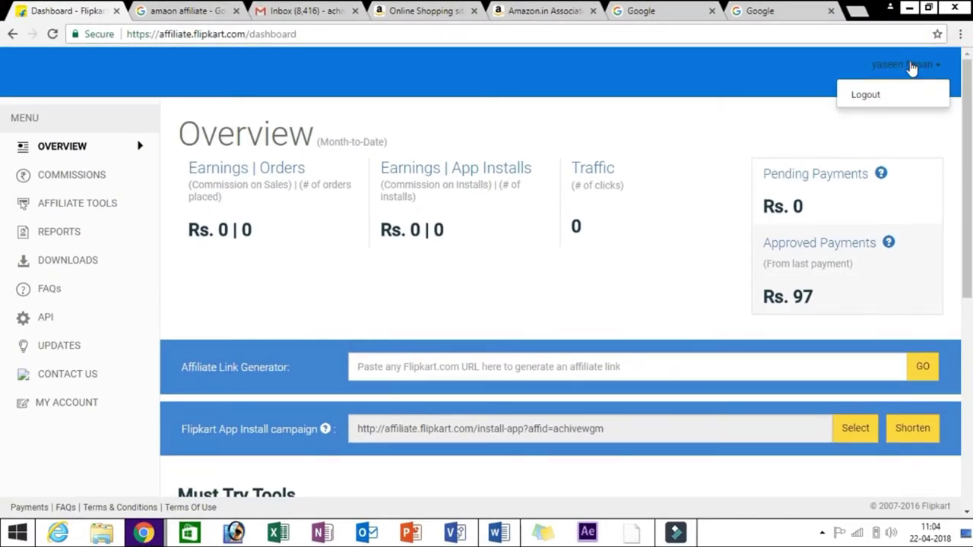
left_click(911, 67)
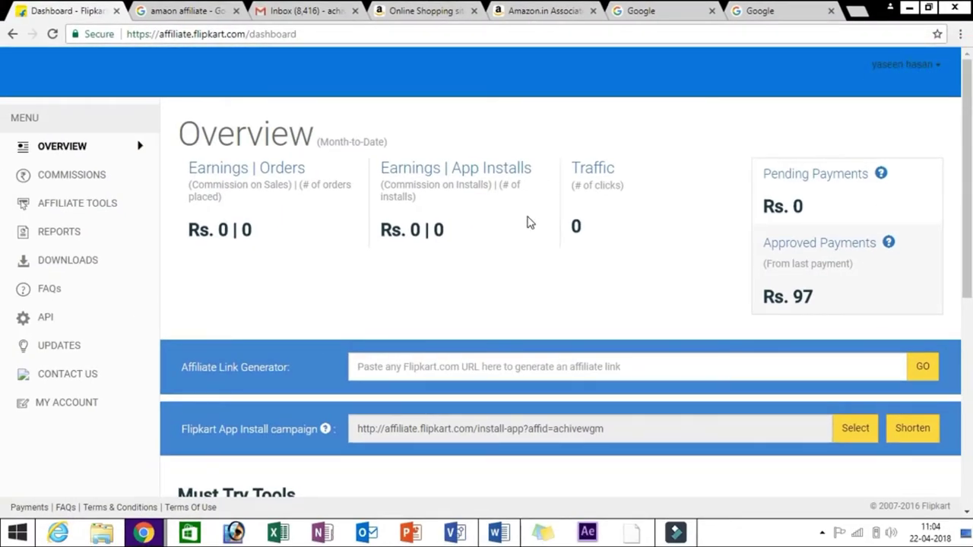
Review the order earnings, app install earnings, traffic and approved payments in the dashboard Overview
mouse_move(967, 85)
left_mouse_down()
mouse_move(967, 122)
mouse_move(967, 99)
left_mouse_up()
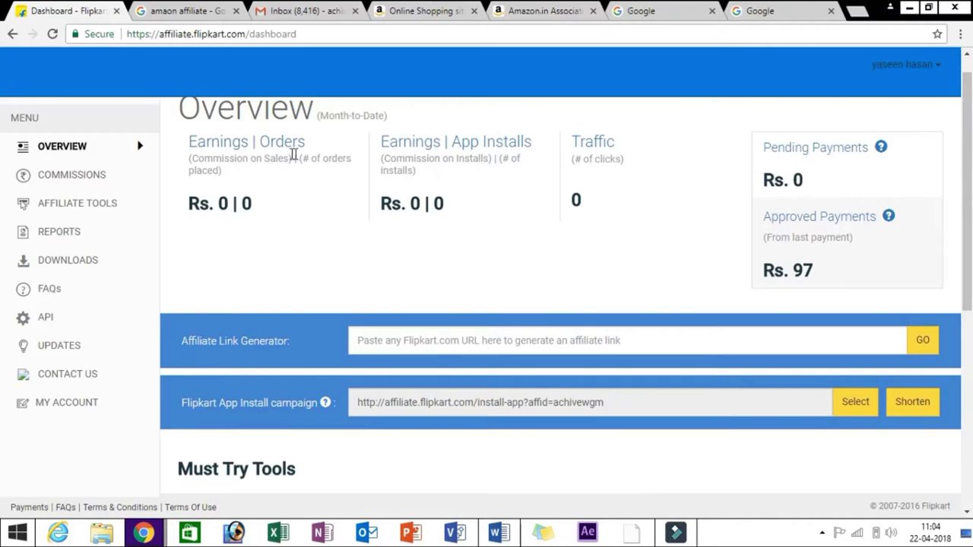
double_click(226, 200)
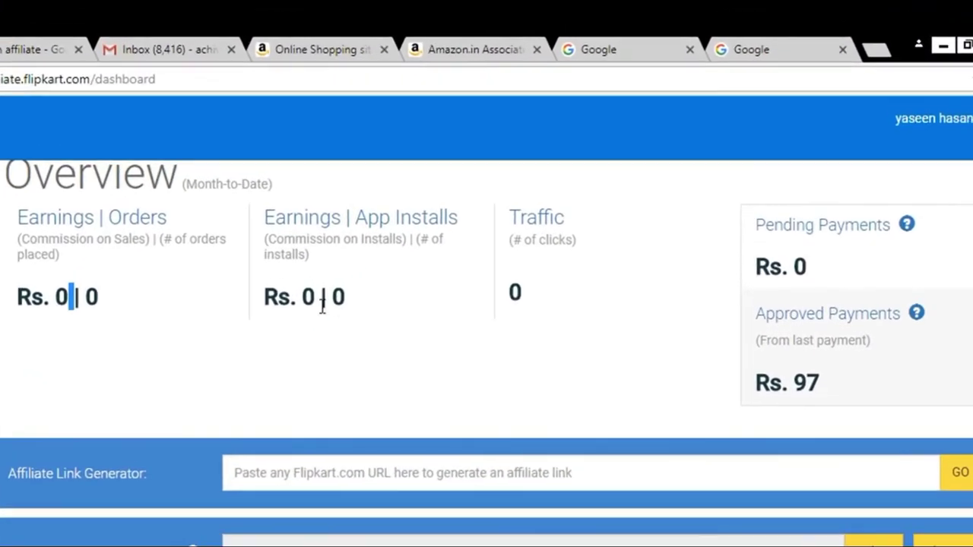
double_click(320, 299)
triple_click(325, 304)
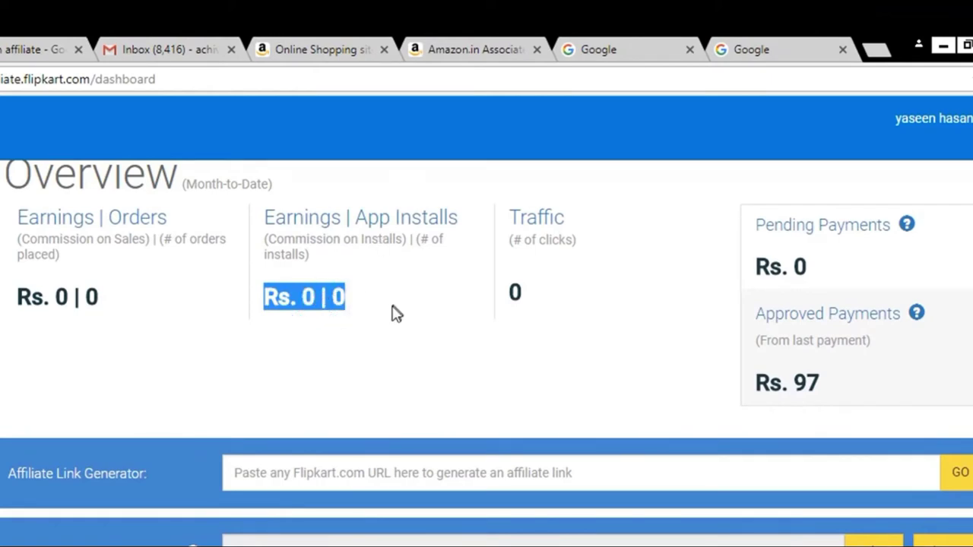
left_click(544, 302)
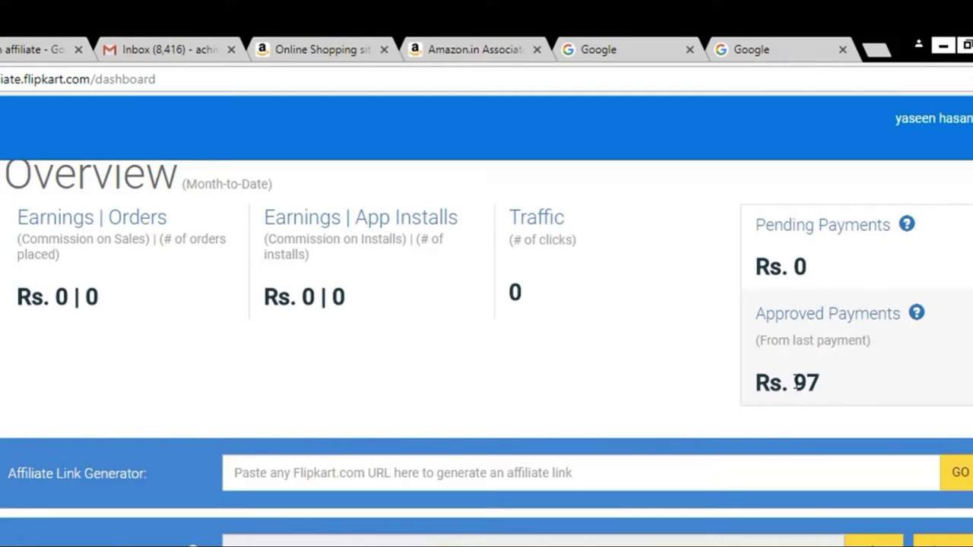
double_click(807, 383)
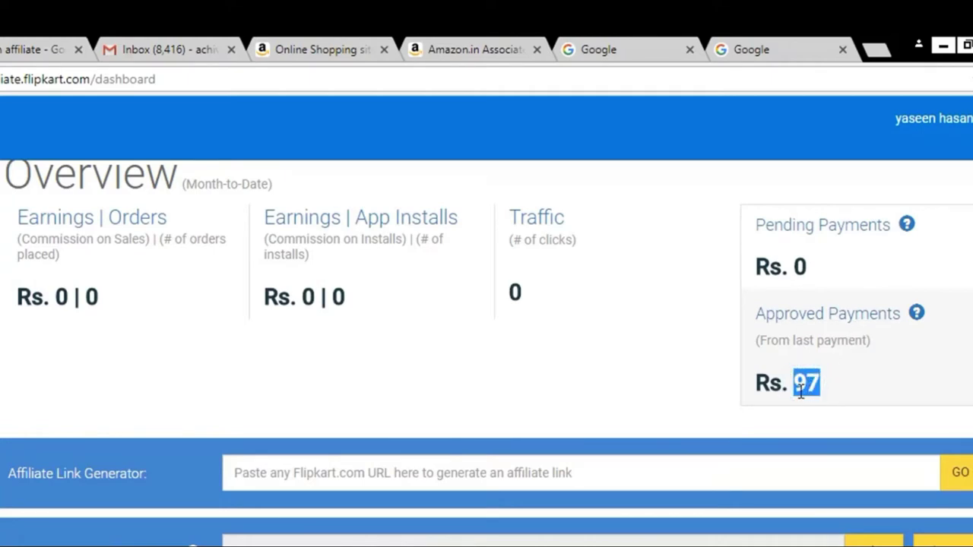
Inspect the Flipkart App Install campaign link and highlight the affiliate ID at its end
scroll(493, 490, "down", 1)
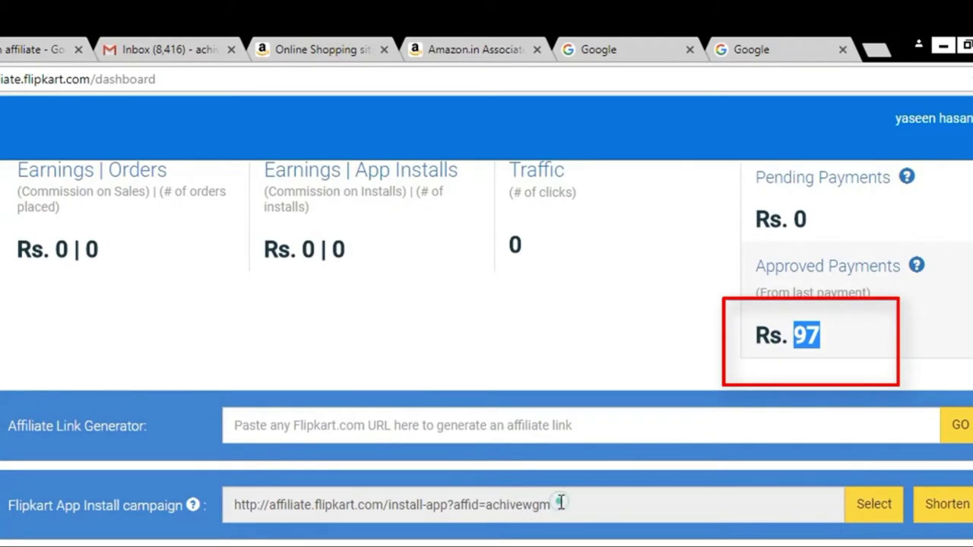
triple_click(560, 502)
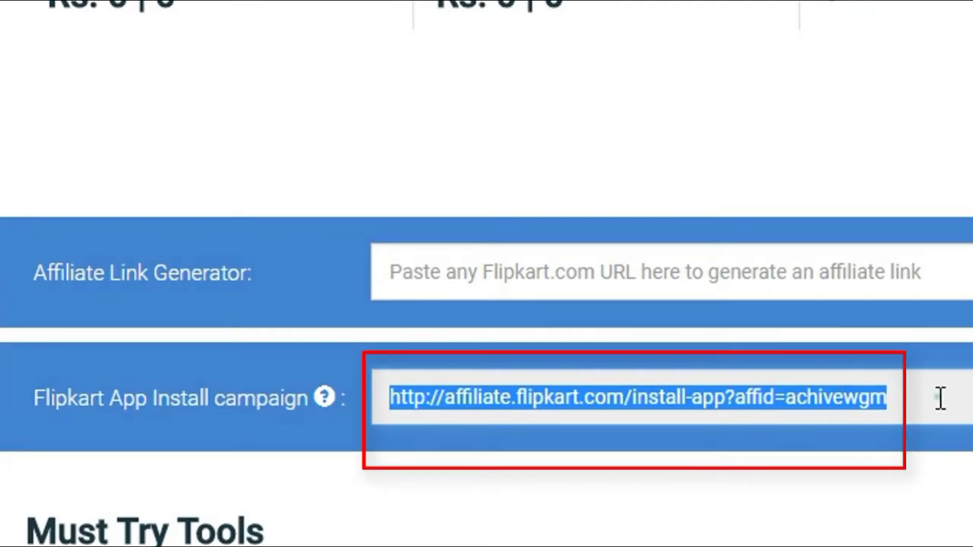
double_click(940, 398)
triple_click(940, 398)
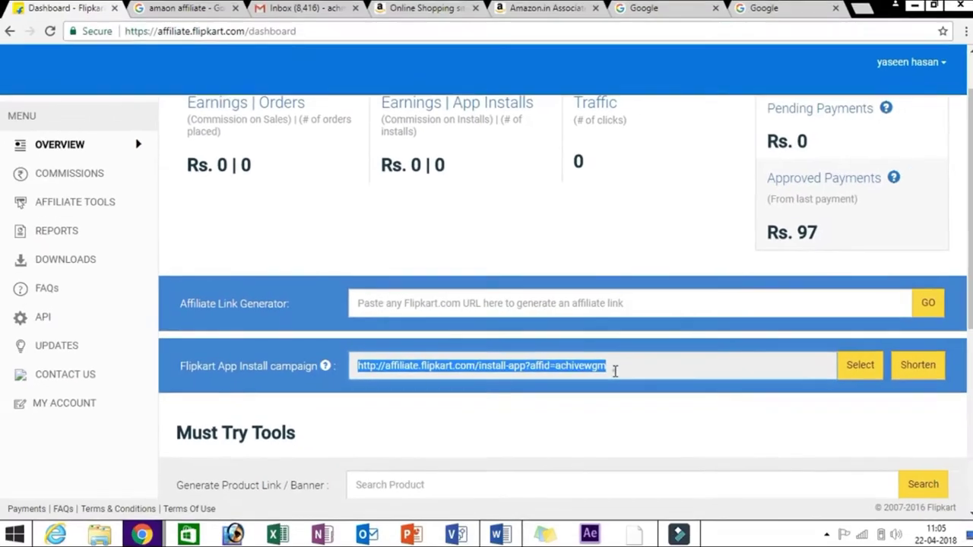
double_click(904, 403)
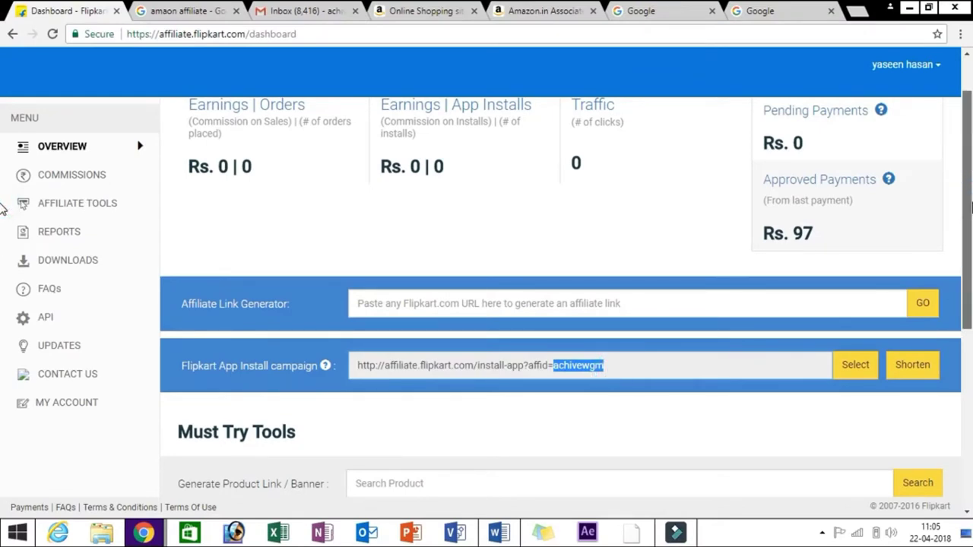
Highlight the complete Flipkart App Install campaign link to examine it
triple_click(622, 367)
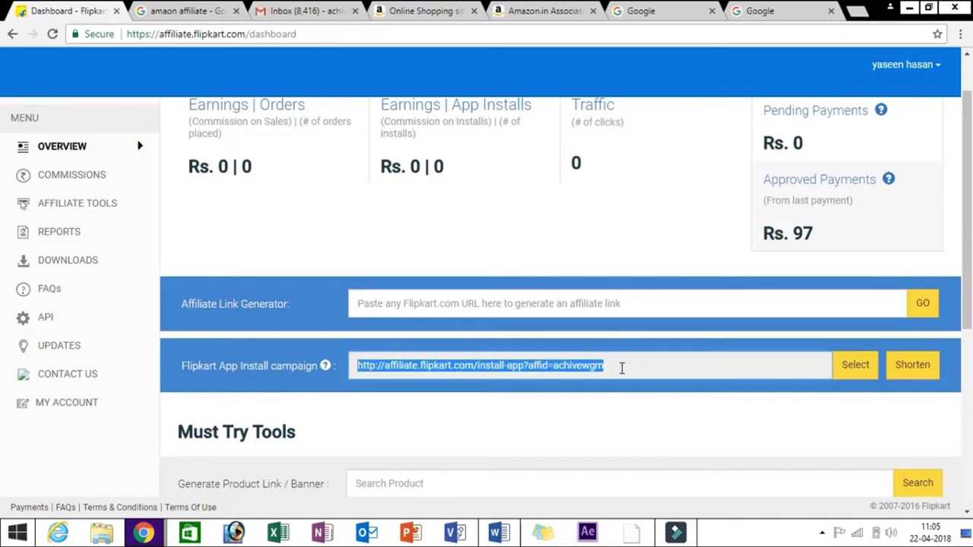
scroll(663, 341, "down", 1)
triple_click(626, 320)
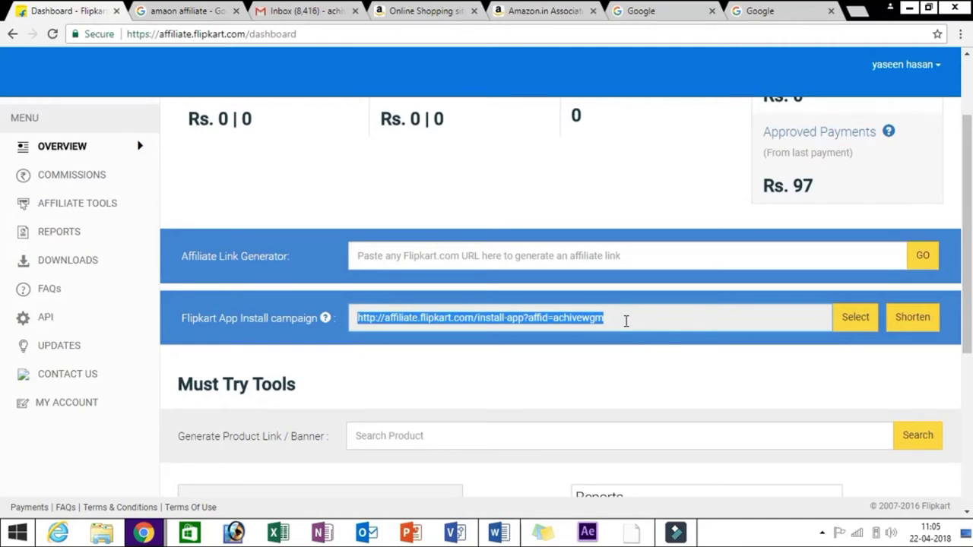
left_click(662, 317)
triple_click(597, 320)
left_click(612, 317)
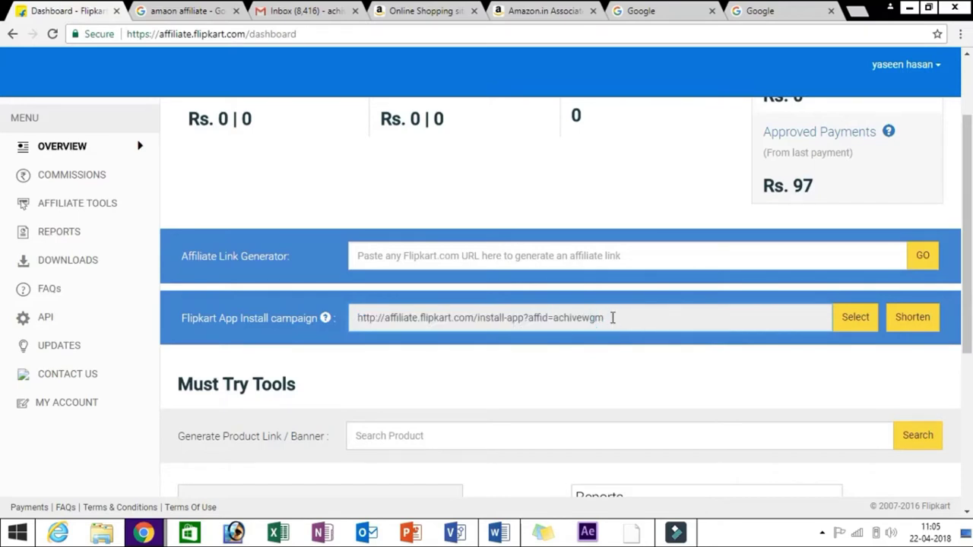
double_click(611, 317)
triple_click(612, 318)
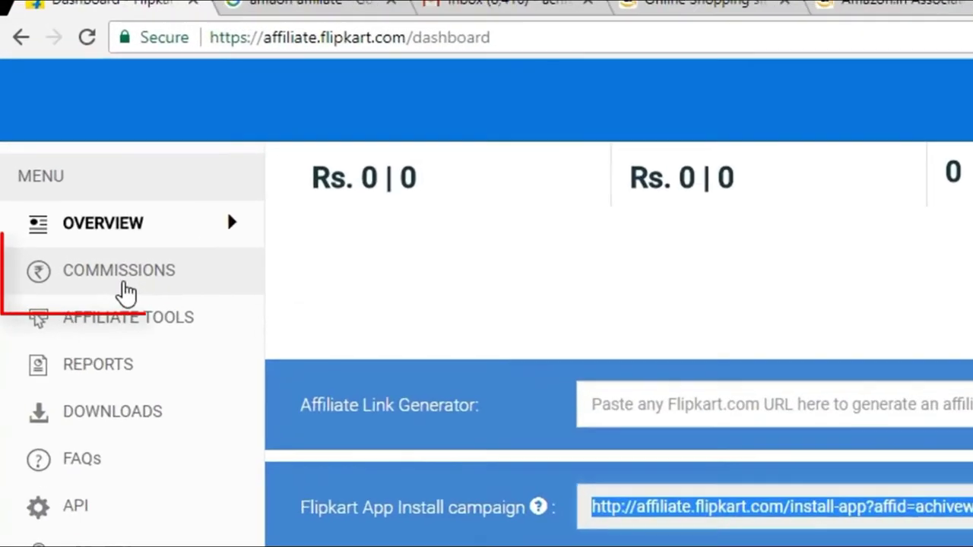
Open the Commissions page and review the April 2018 referral payouts for app installs and orders
left_click(75, 182)
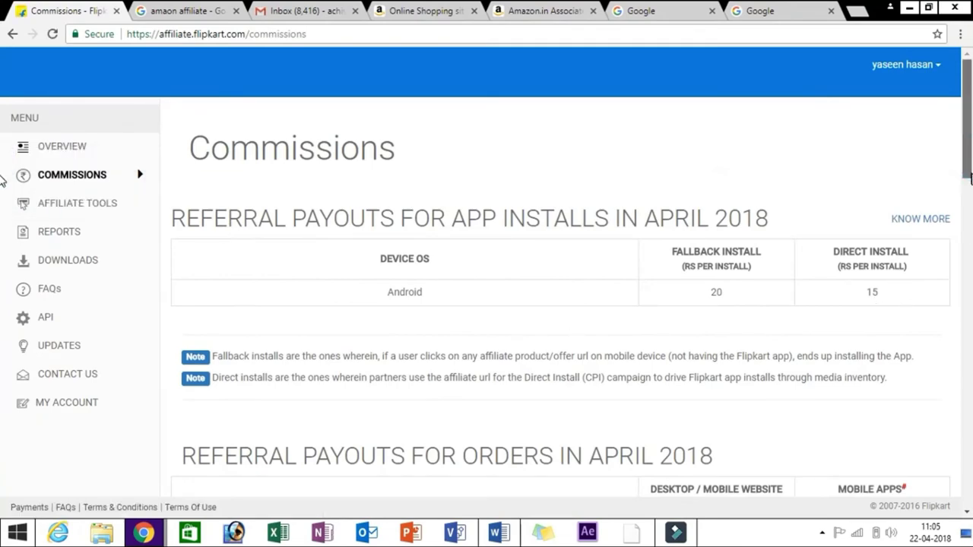
scroll(2, 224, "down", 3)
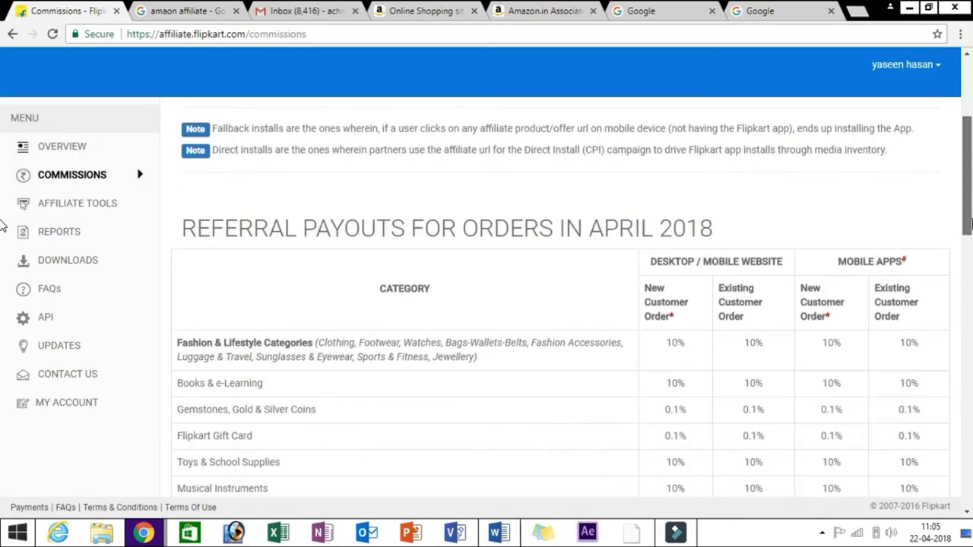
scroll(2, 234, "down", 2)
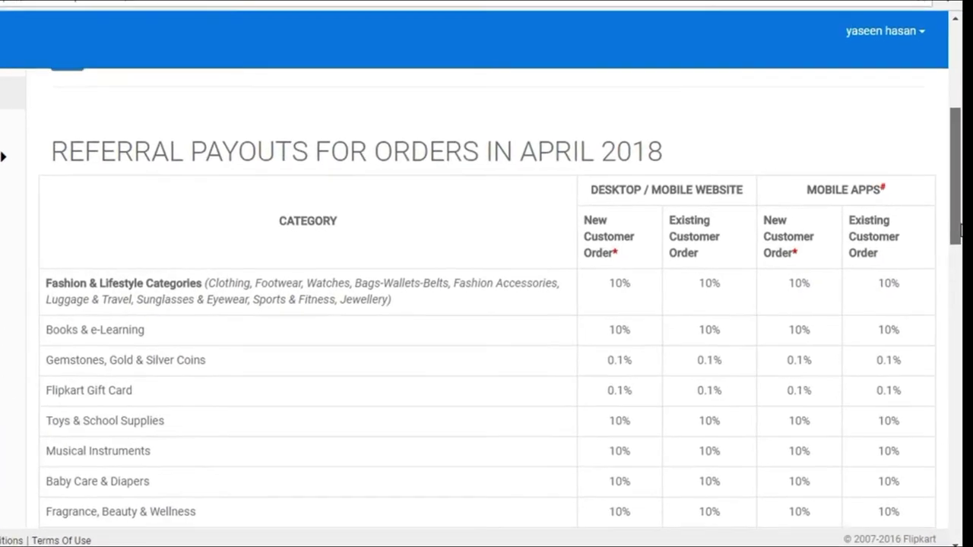
scroll(960, 232, "up", 1)
scroll(960, 225, "up", 1)
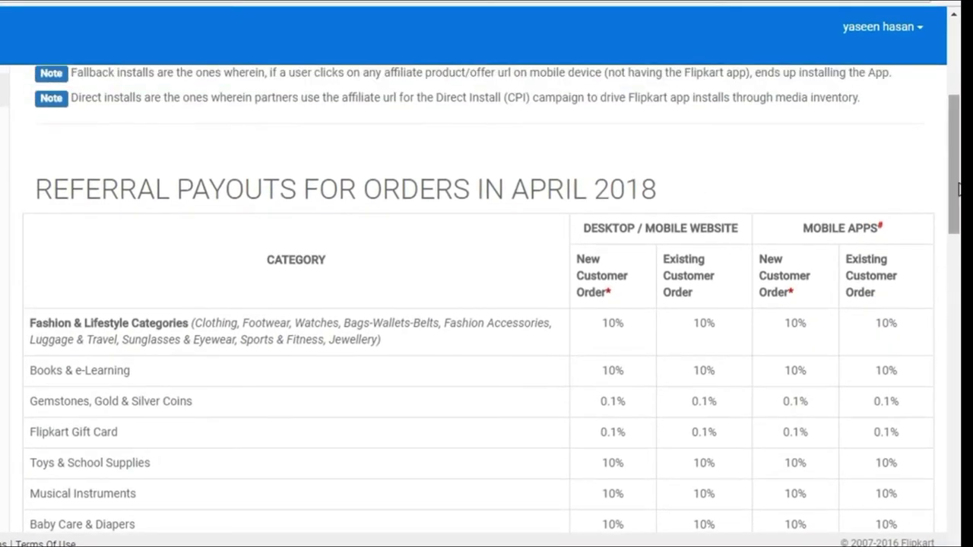
scroll(959, 192, "down", 2)
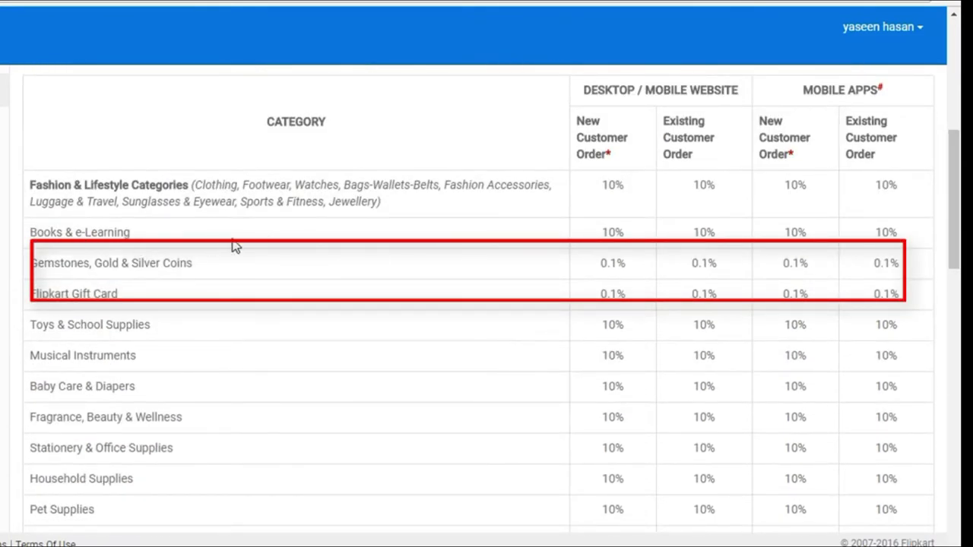
Examine the Fashion & Lifestyle and Books & e-Learning rates and compare the Desktop / Mobile Website and Mobile Apps columns
double_click(605, 187)
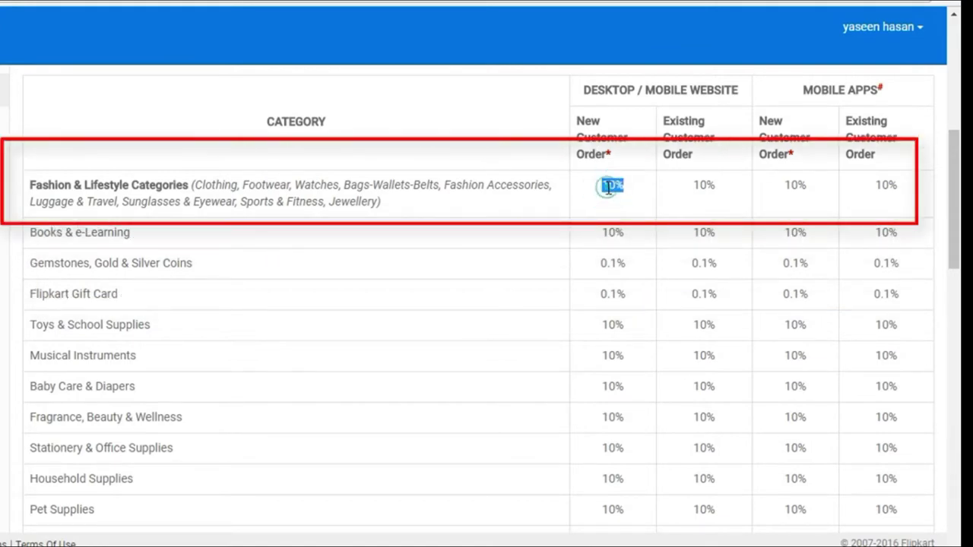
left_click(620, 233)
double_click(620, 233)
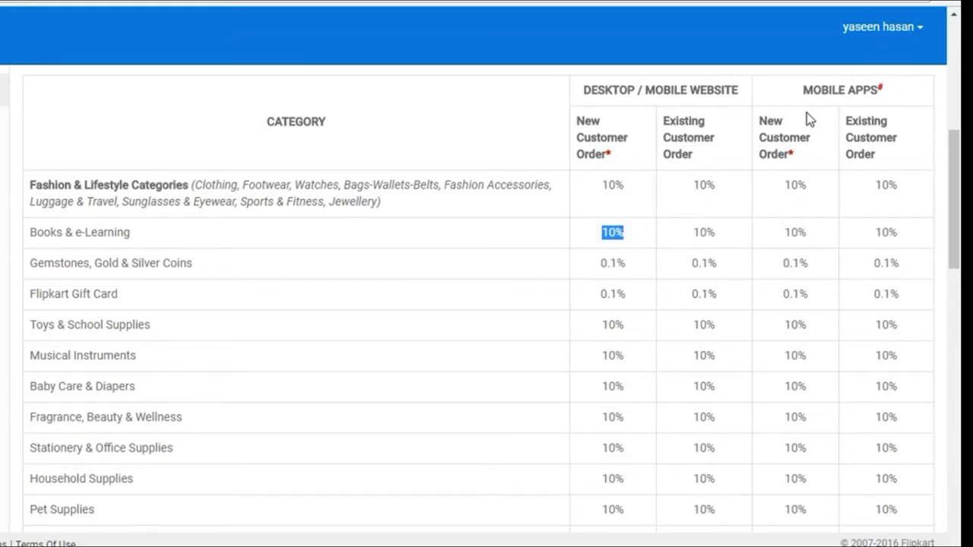
left_click(647, 102)
left_click_drag(620, 90, 734, 116)
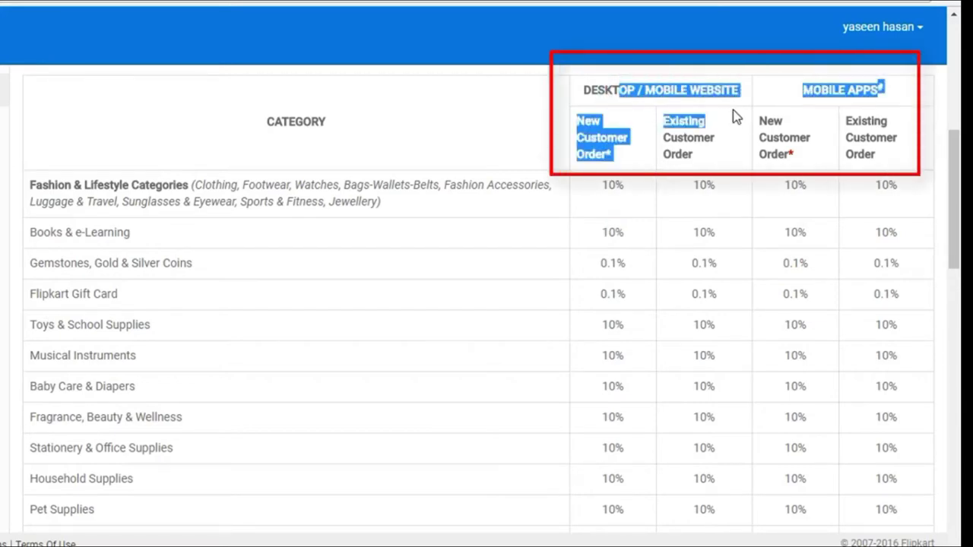
triple_click(861, 88)
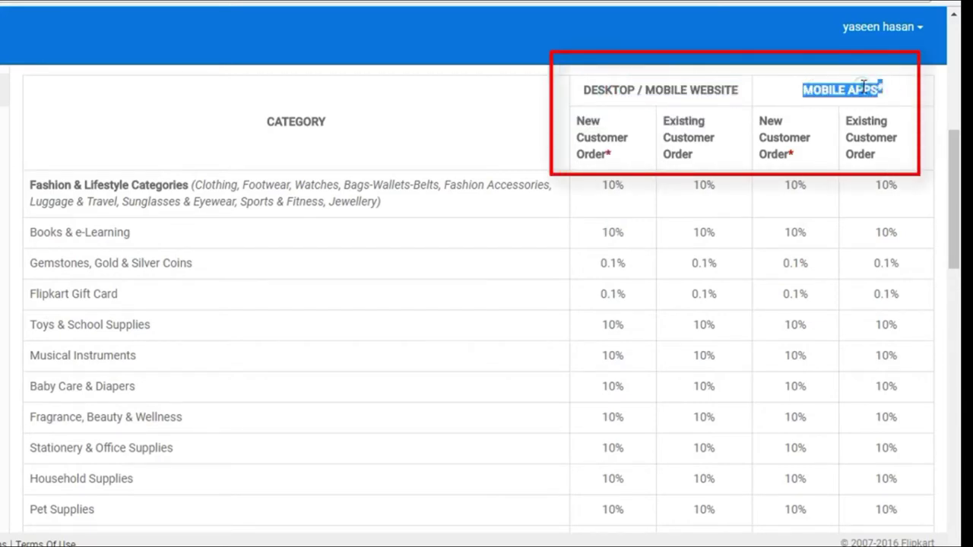
left_click(799, 228)
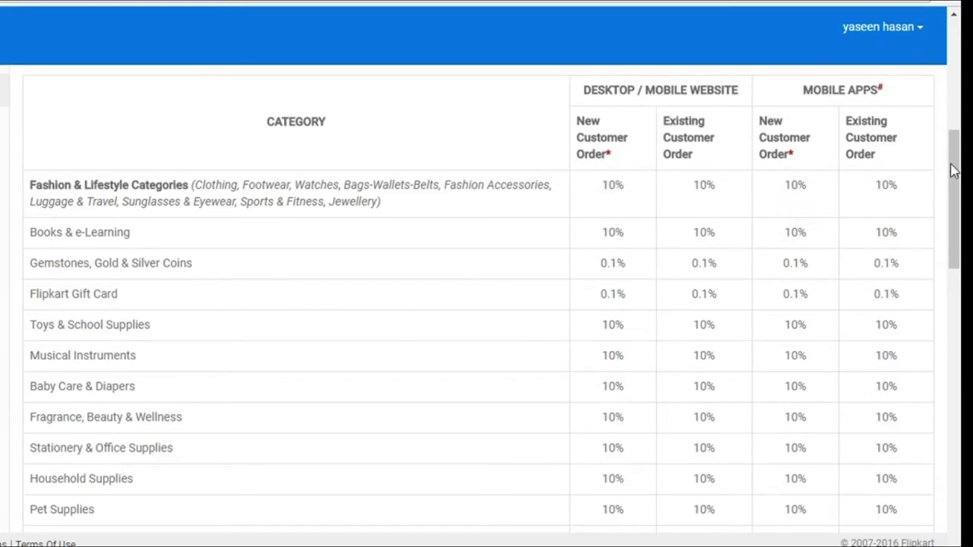
Check the commission rate for Large Sports & Fitness Equipments, Bicycles, and review the remaining product categories
left_click_drag(955, 174, 959, 266)
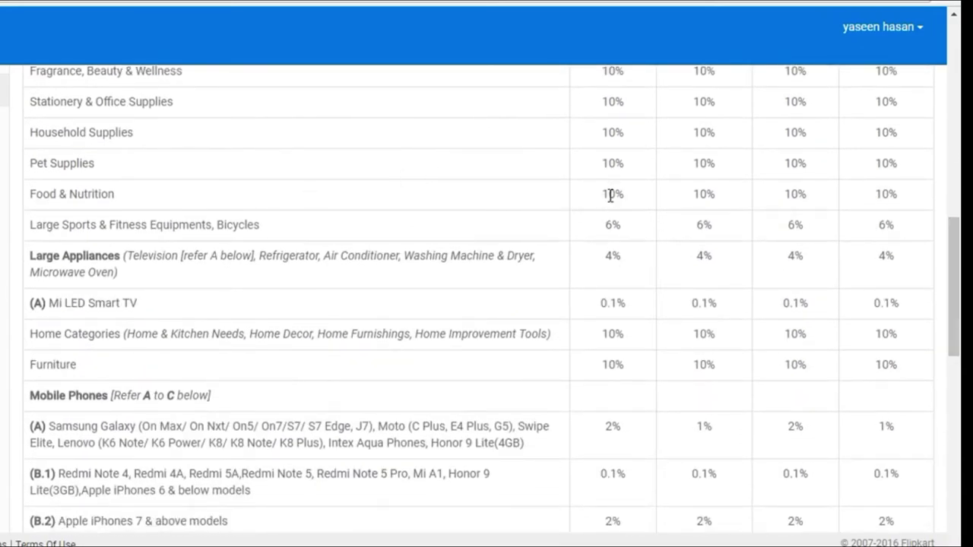
left_click(612, 227)
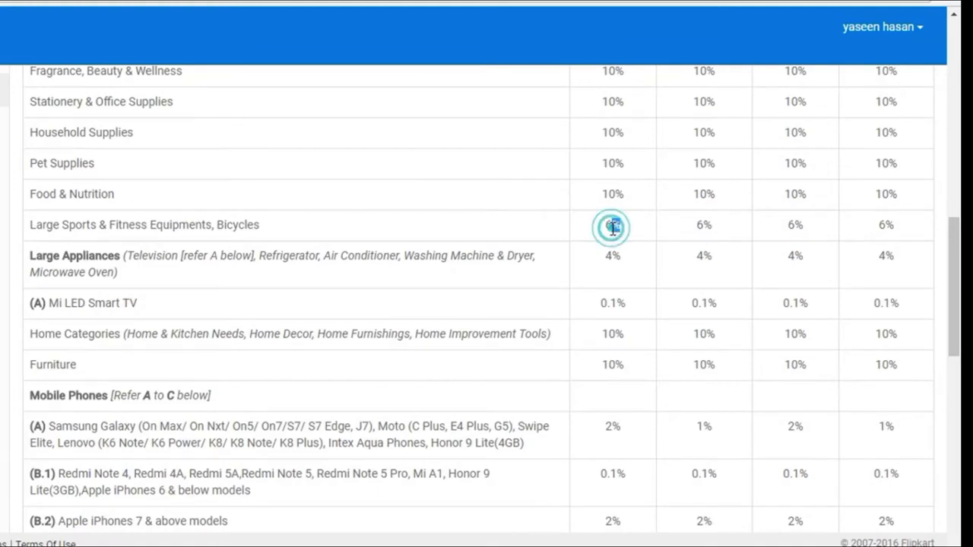
double_click(613, 225)
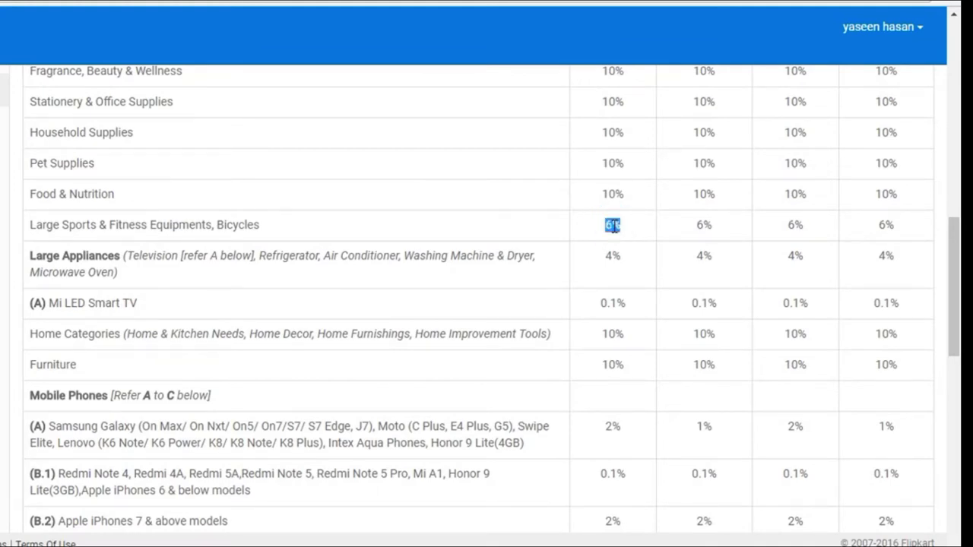
left_click_drag(959, 254, 959, 401)
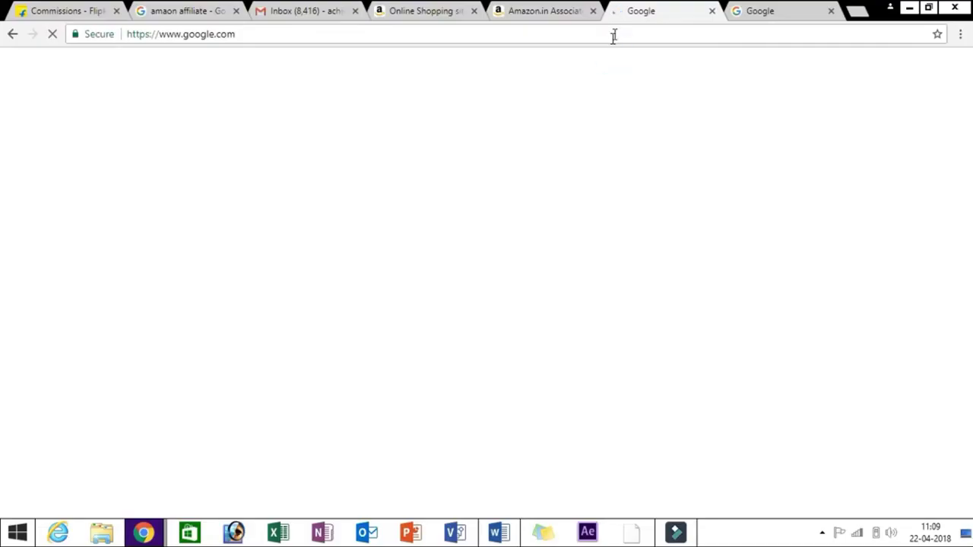
Load flipkart.com in the open Google tab
left_click(614, 33)
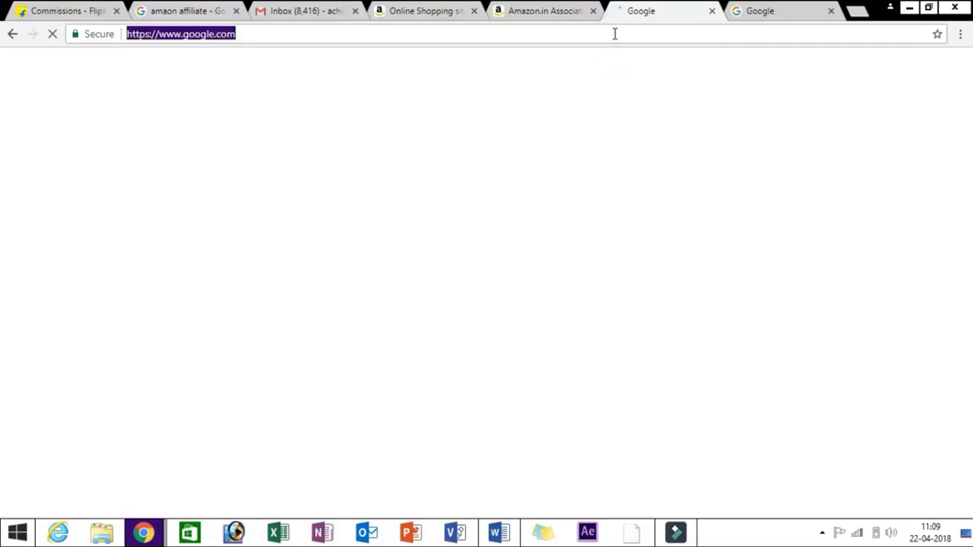
type("flipkart")
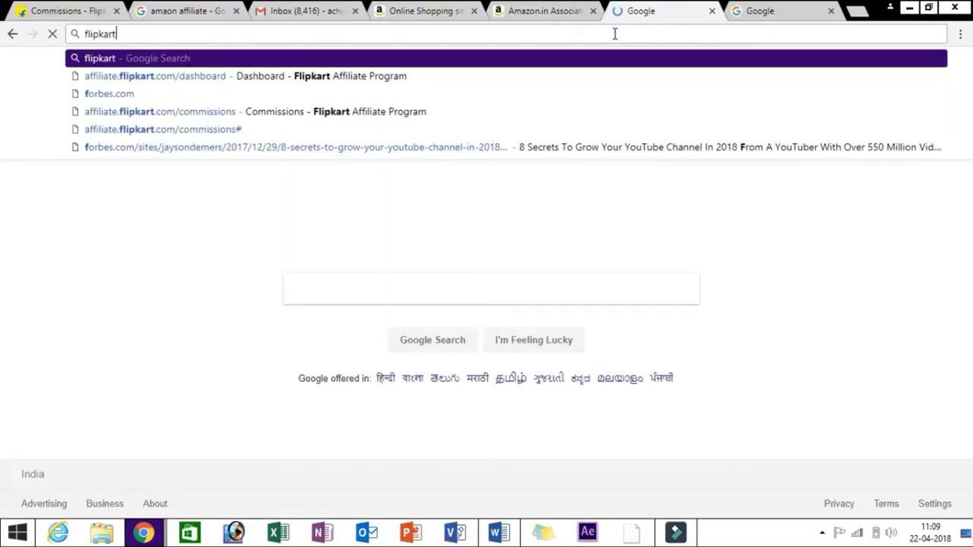
type(".com")
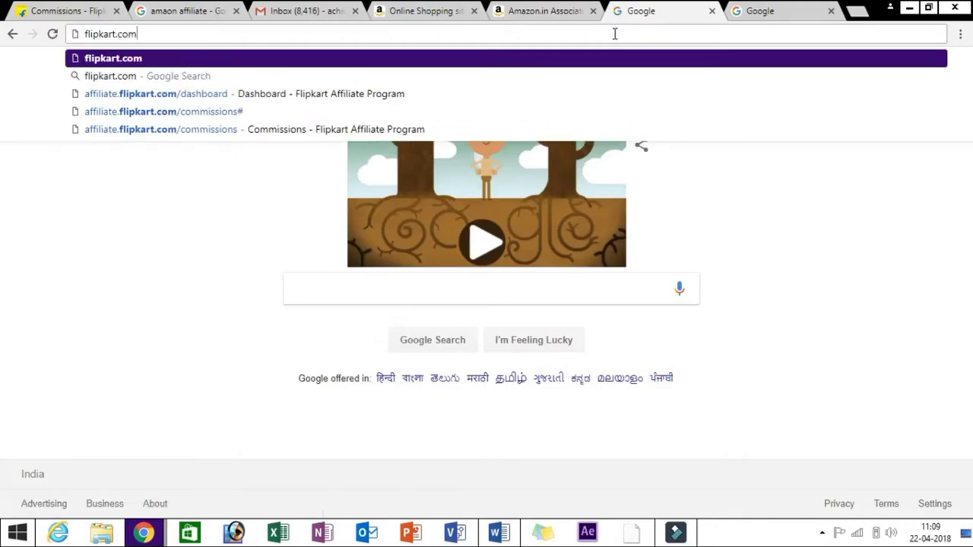
key("Return")
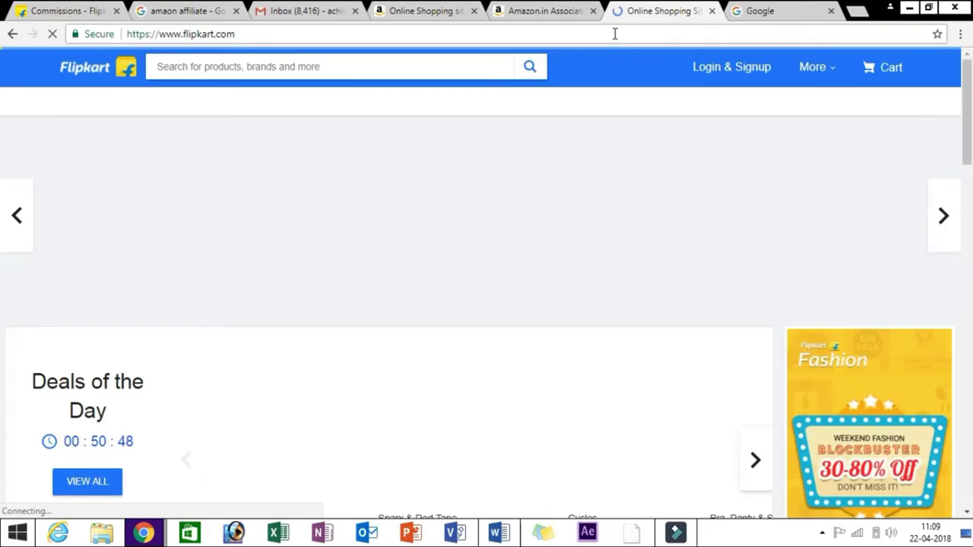
Dismiss the saved-account sign-in prompt and make the product search box ready for entry
left_click(418, 68)
left_click(405, 66)
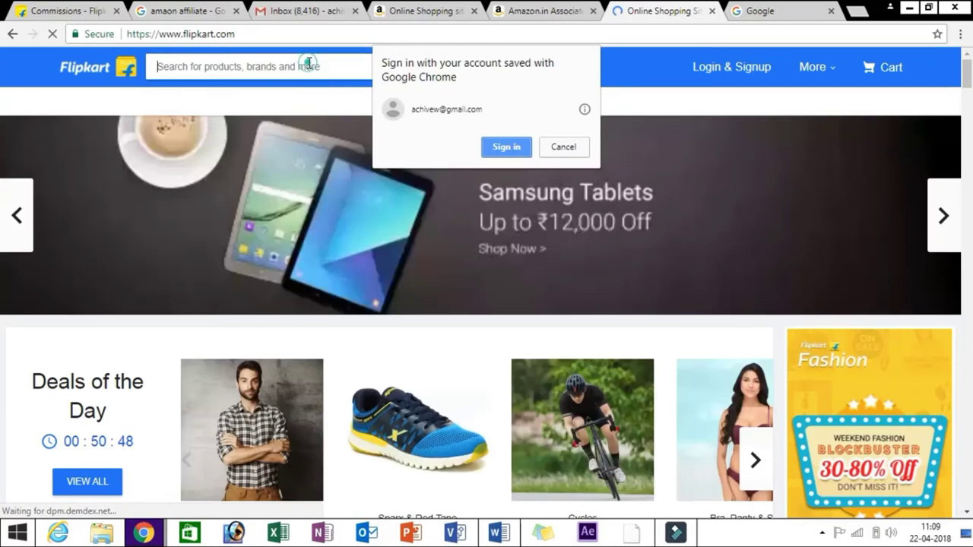
left_click(309, 63)
left_click(308, 65)
left_click(563, 147)
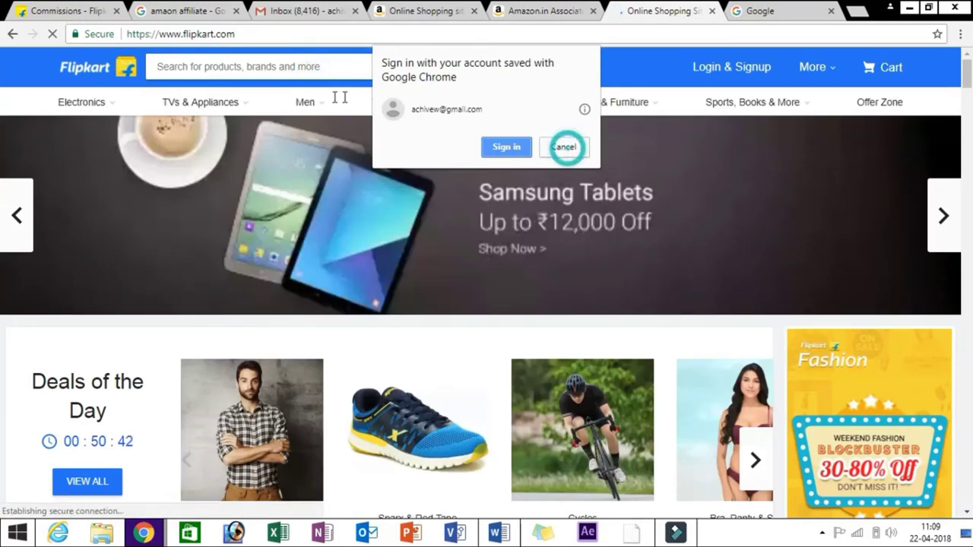
left_click(326, 67)
left_click(301, 69)
left_click(272, 71)
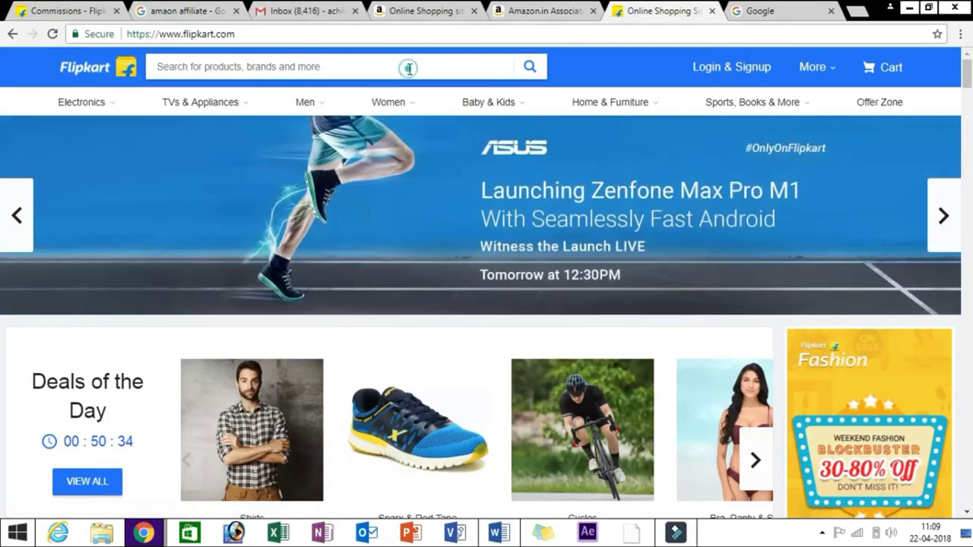
Search Flipkart for a Samsung S8 using the suggestion "samsung s8 in Mobiles"
left_click(409, 68)
type("sam")
key("BackSpace")
key("BackSpace")
key("BackSpace")
type("sa")
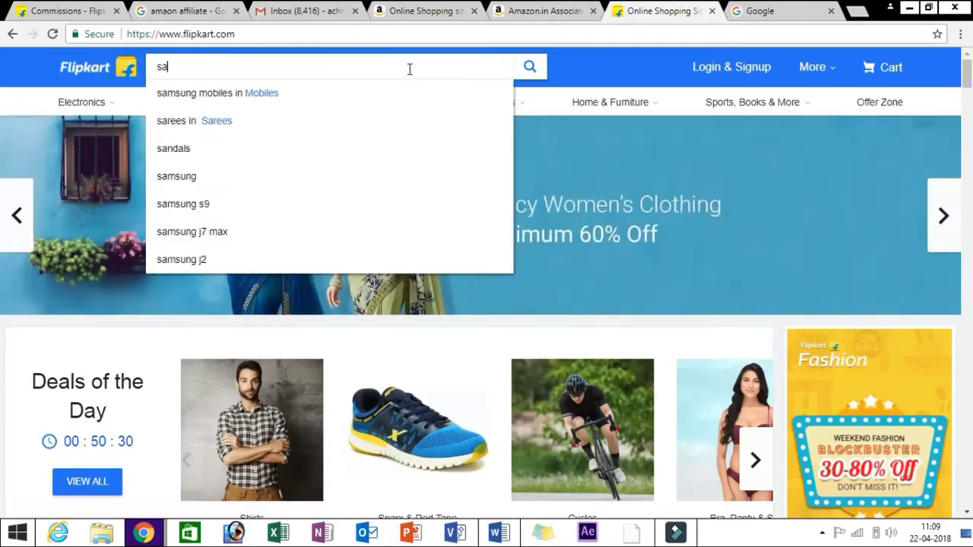
type("msung ")
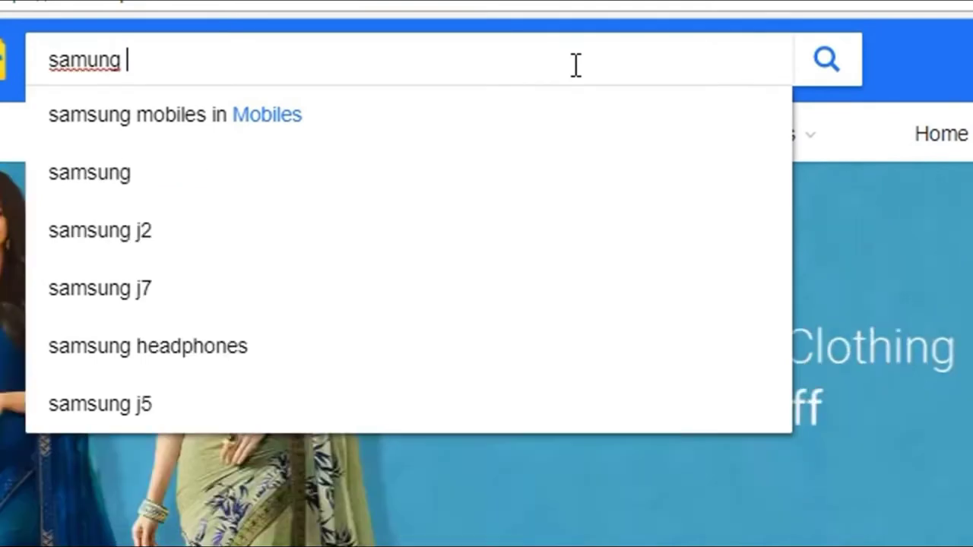
type("s")
type("s8")
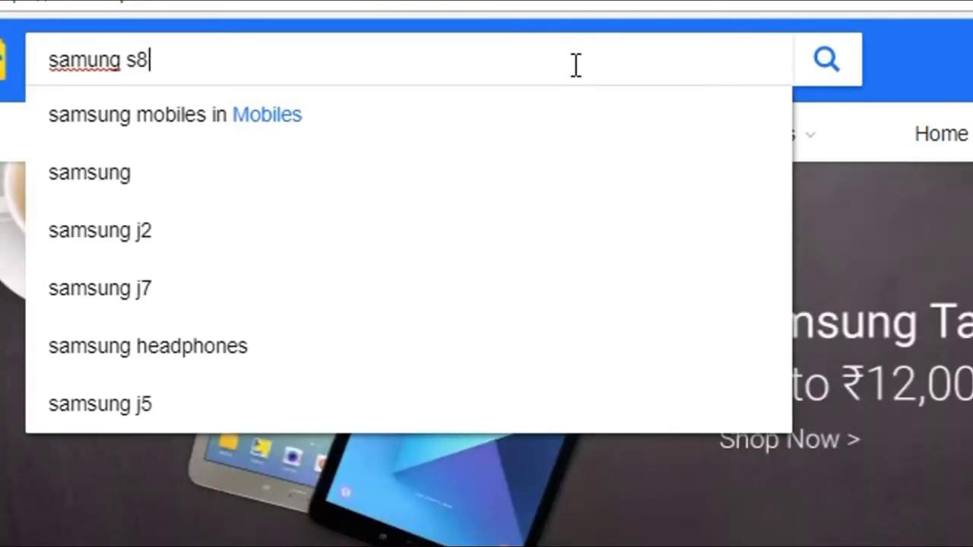
key("Down")
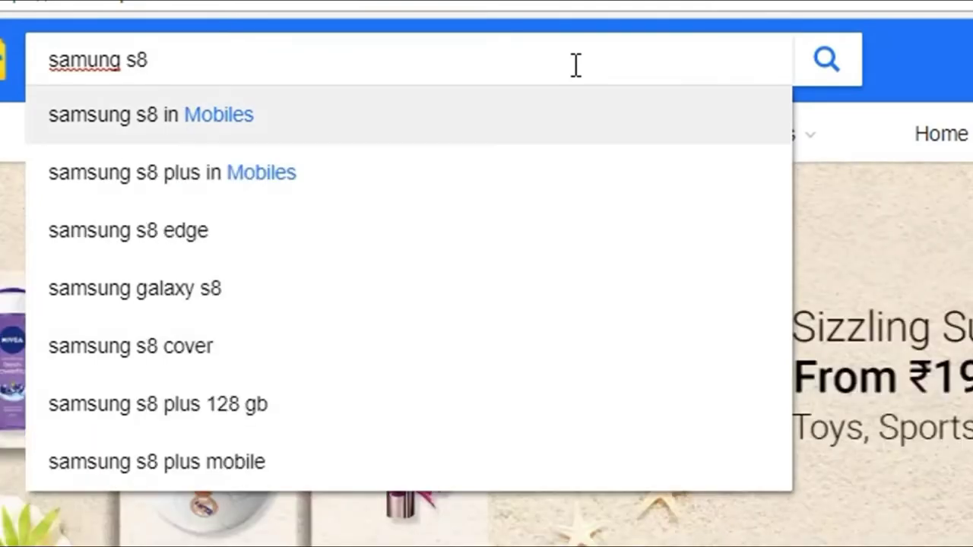
key("Return")
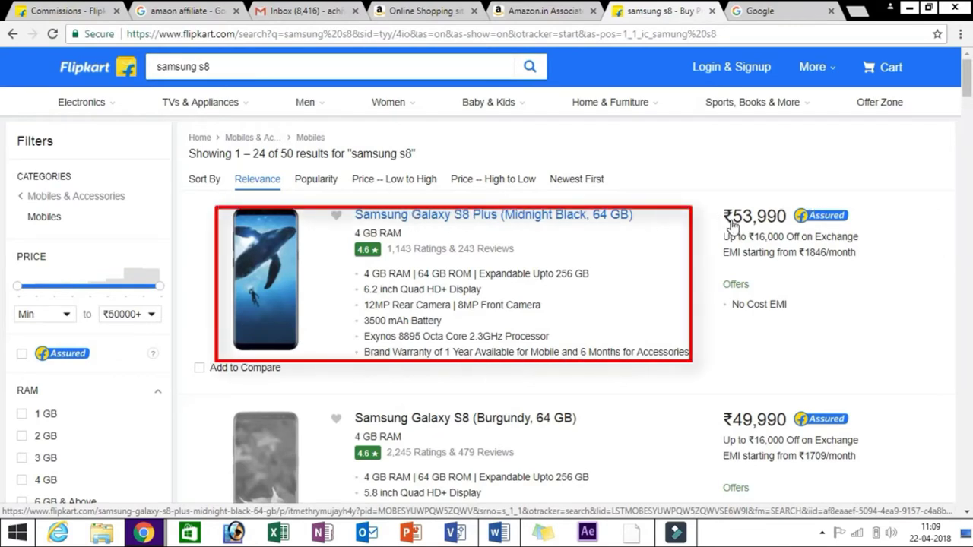
Open the Samsung Galaxy S8 Plus (Midnight Black, 64 GB) product page and copy its full URL
left_click(415, 216)
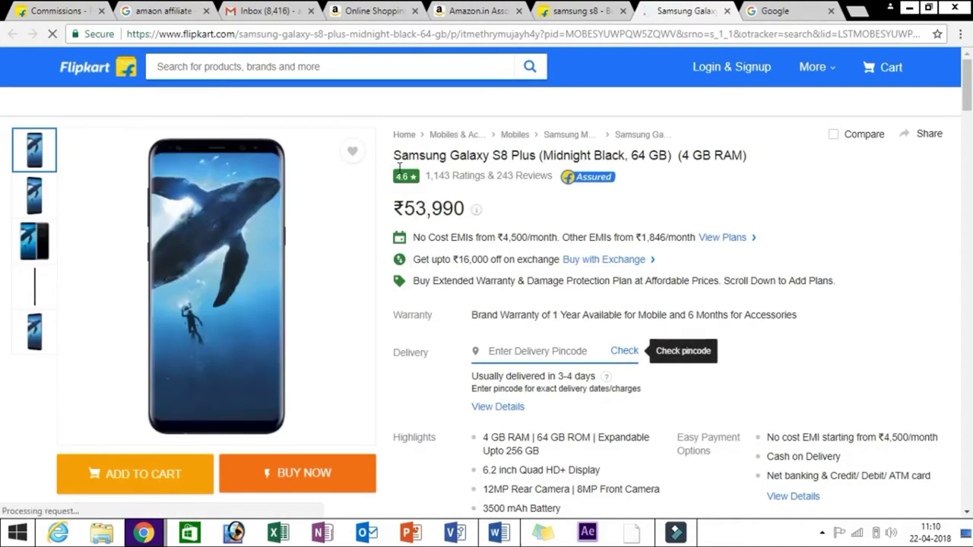
double_click(257, 34)
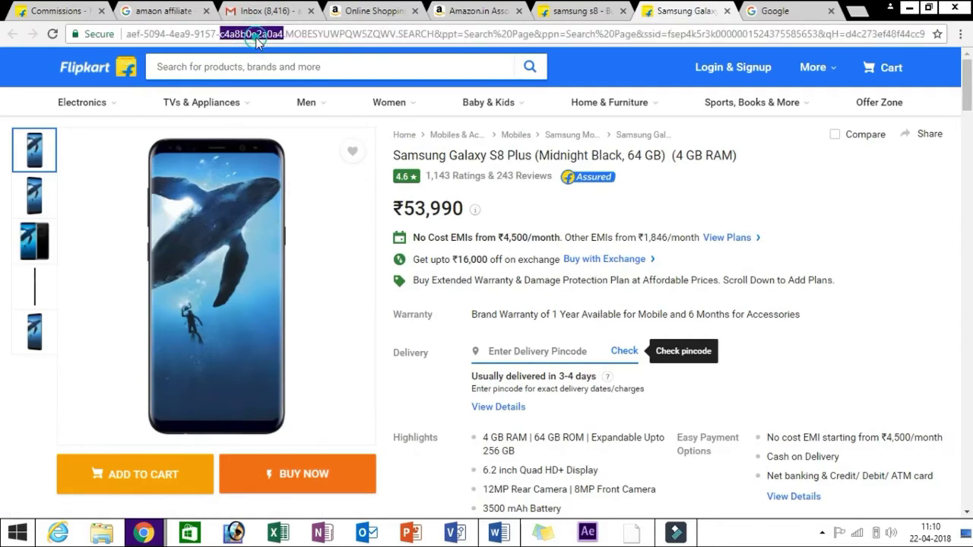
key("ctrl+a")
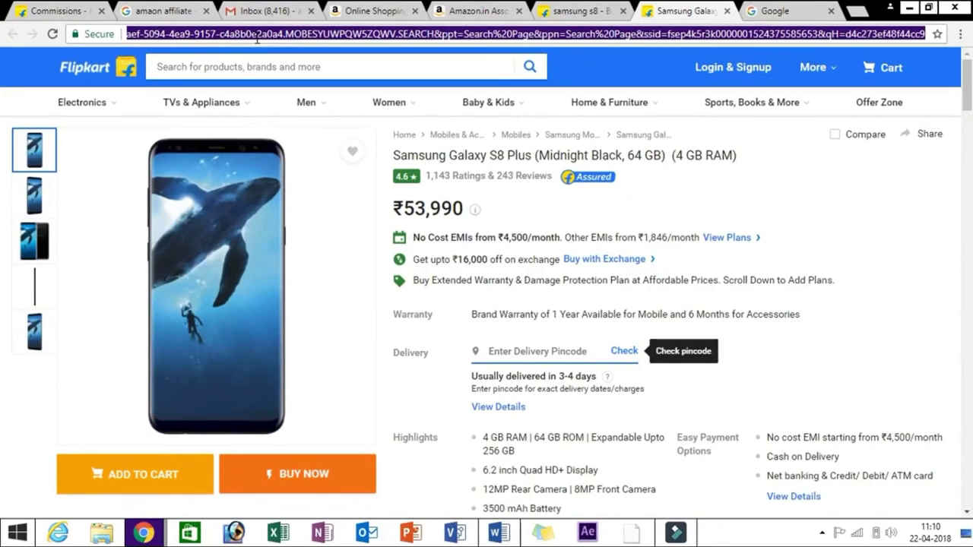
type("ccc")
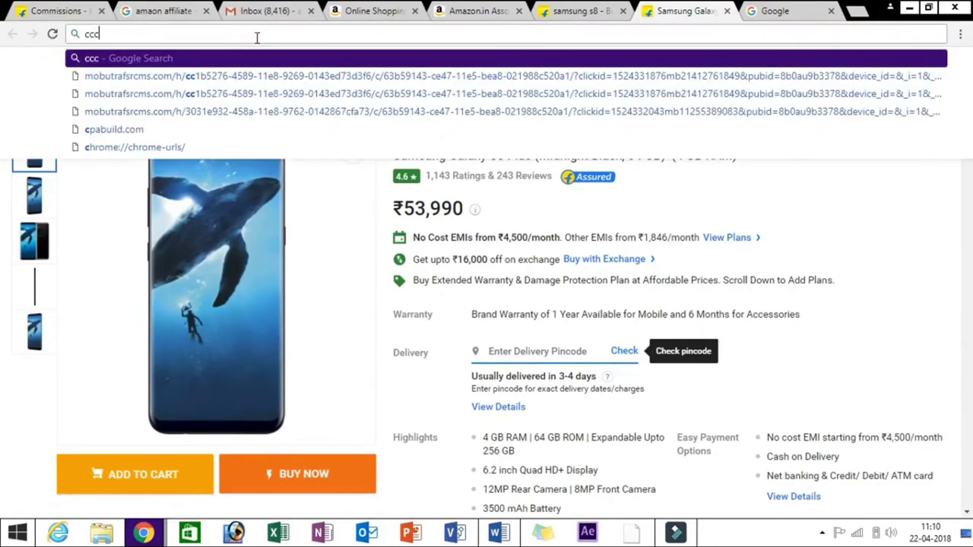
key("ctrl+z")
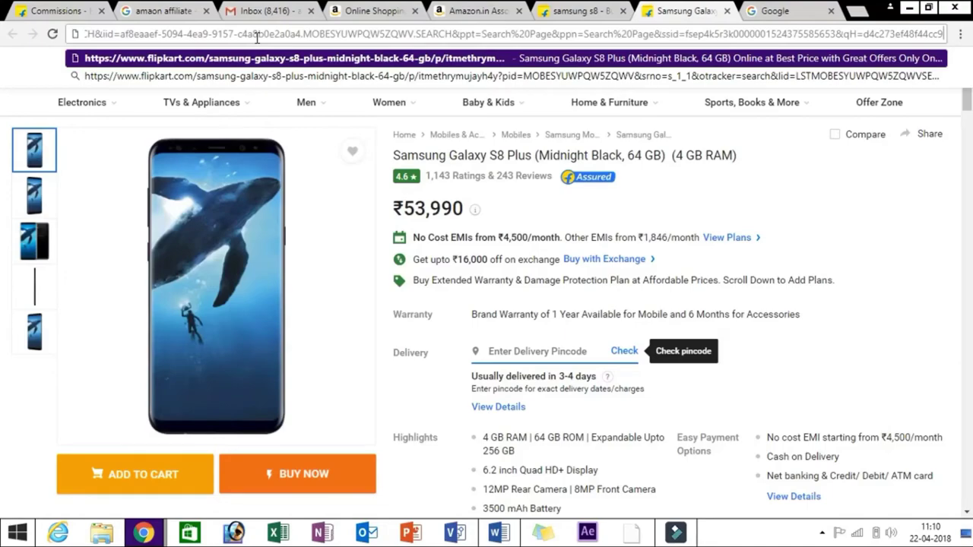
Generate an affiliate link from the copied product URL with the Affiliate Link Generator on the affiliate dashboard's overview page
left_click(68, 9)
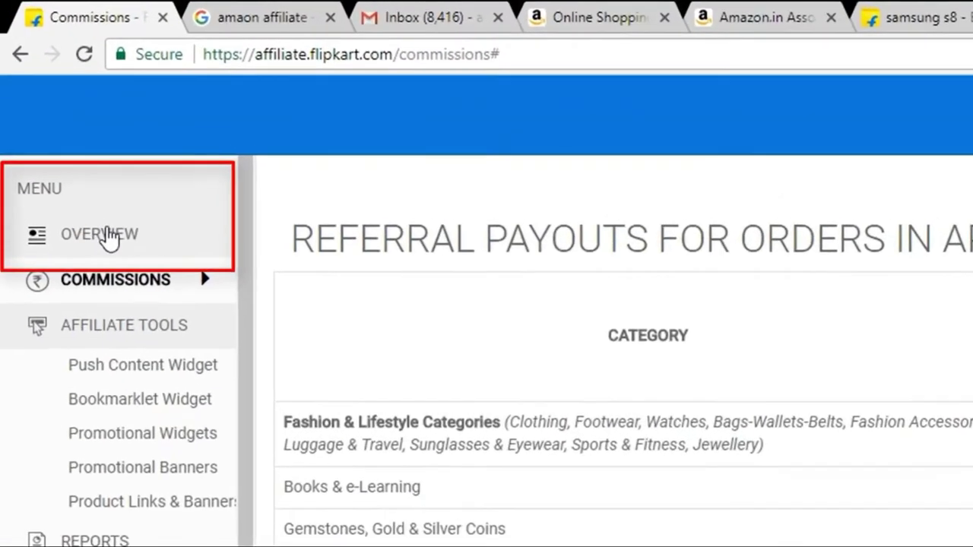
left_click(67, 143)
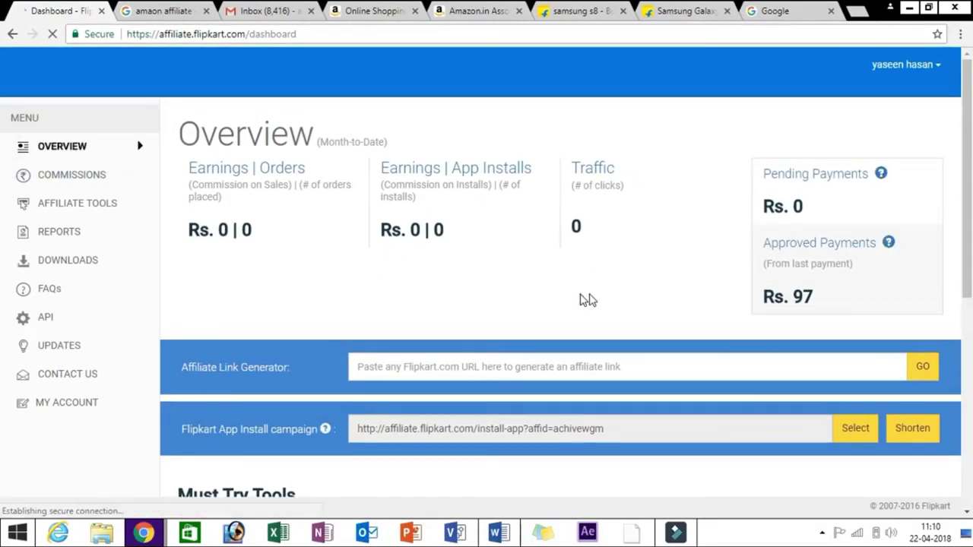
left_click_drag(966, 242, 969, 285)
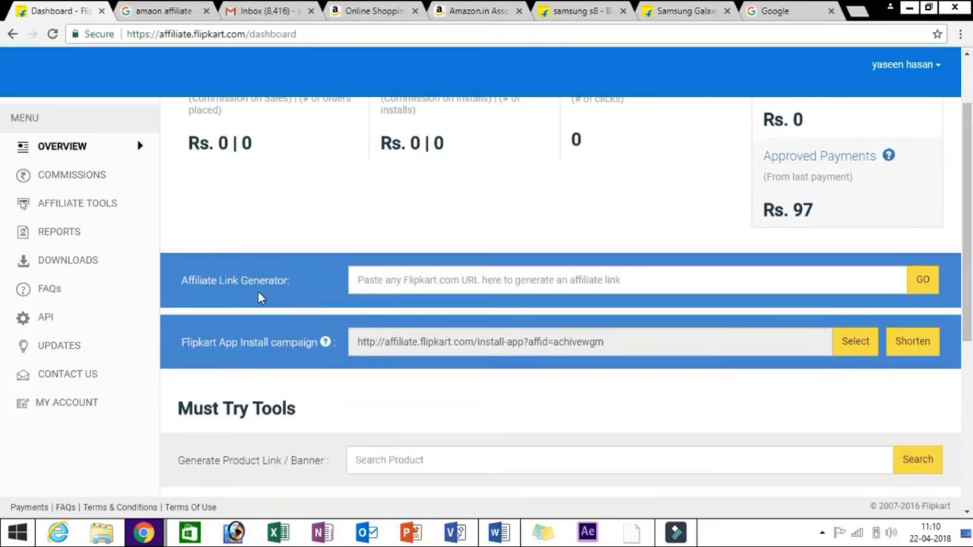
left_click(400, 285)
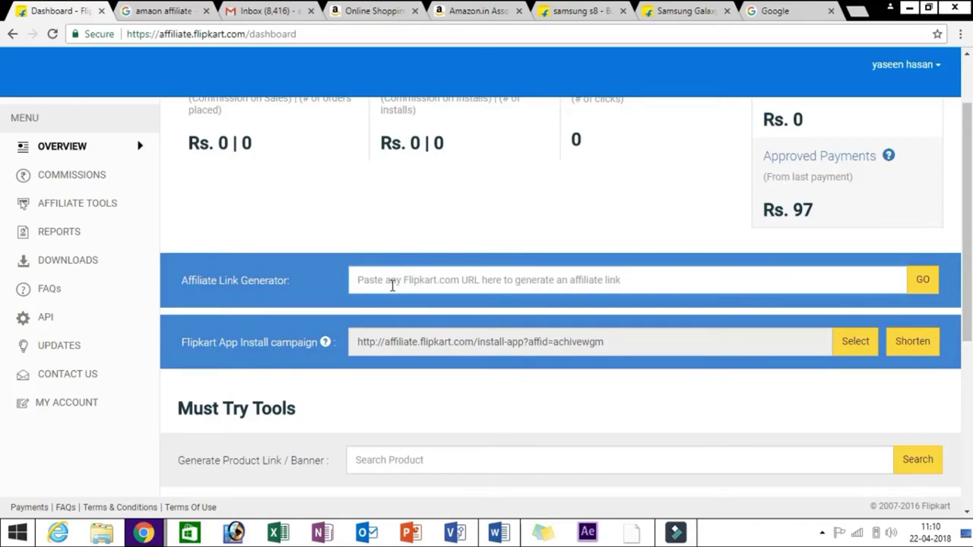
key("ctrl+v")
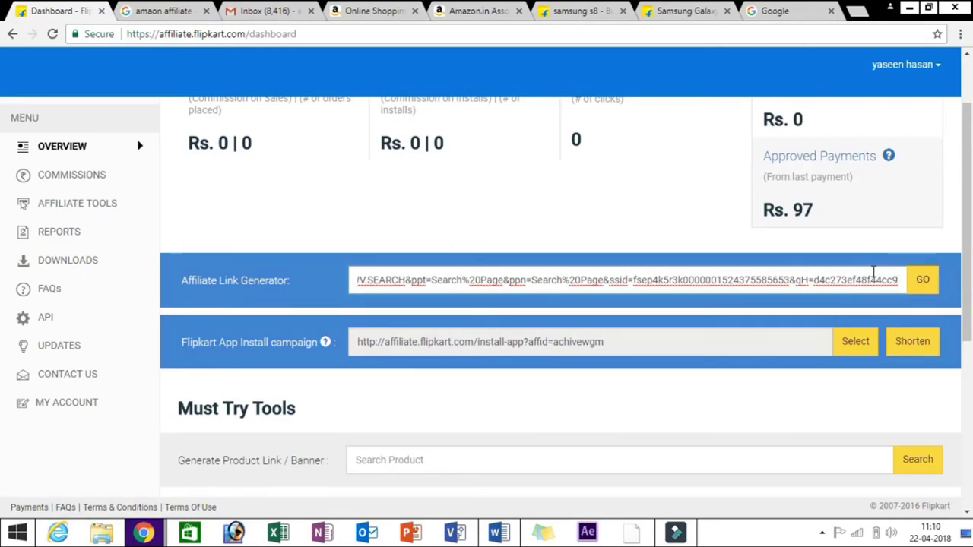
left_click(922, 280)
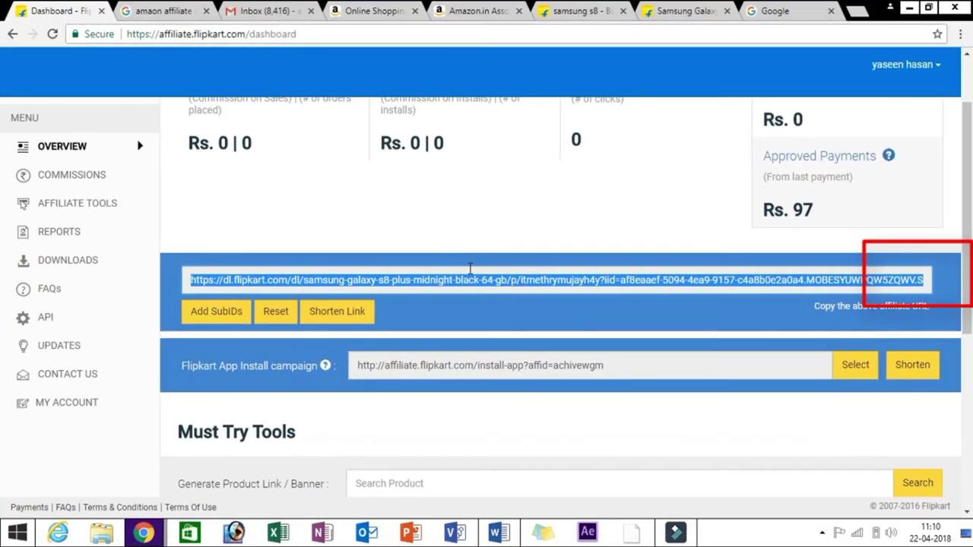
Shorten the generated Samsung Galaxy S8 Plus affiliate link and copy the short URL
right_click(385, 280)
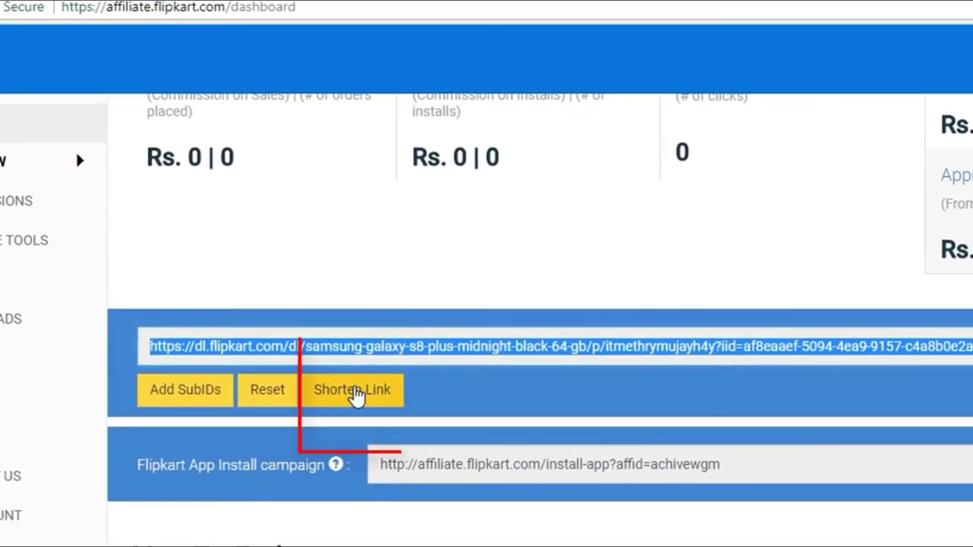
left_click(355, 391)
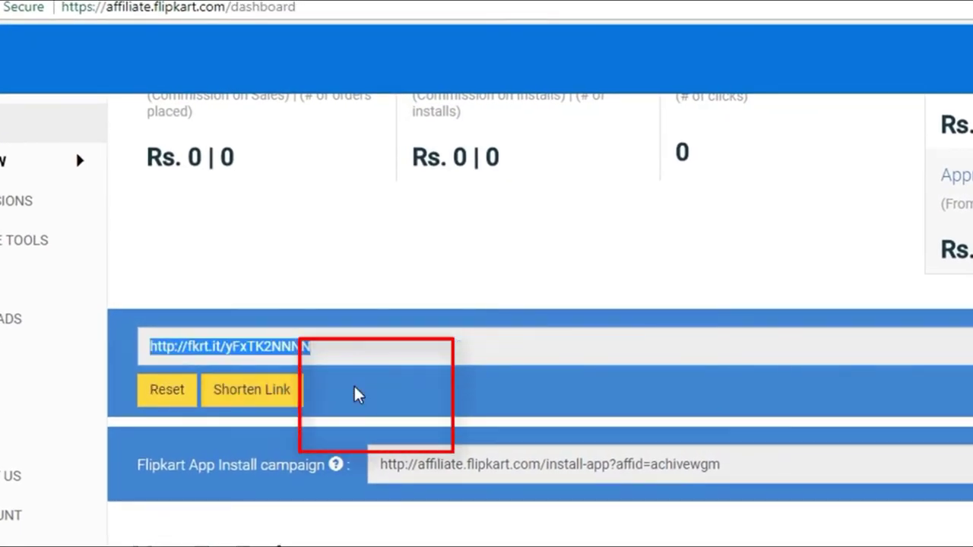
left_click(356, 349)
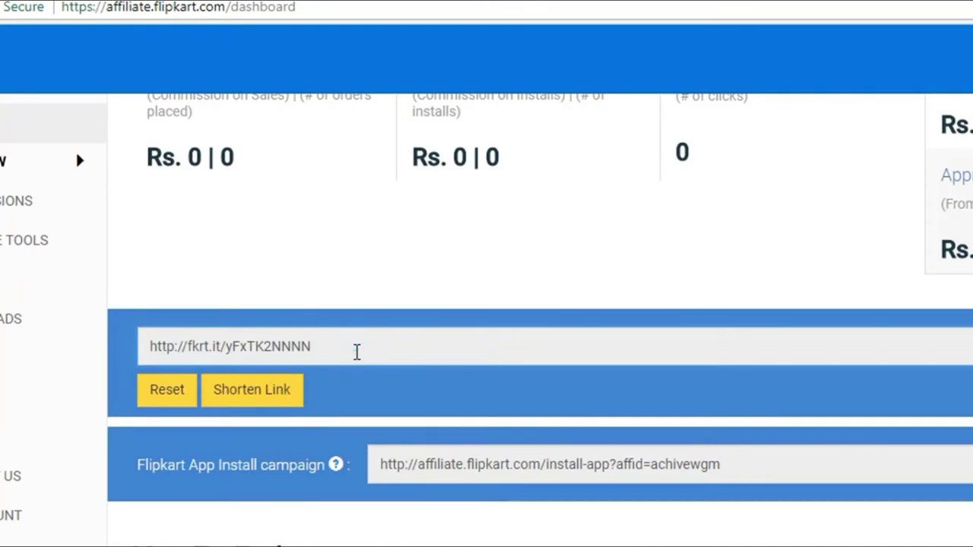
double_click(356, 351)
key("ctrl+a")
key("ctrl+c")
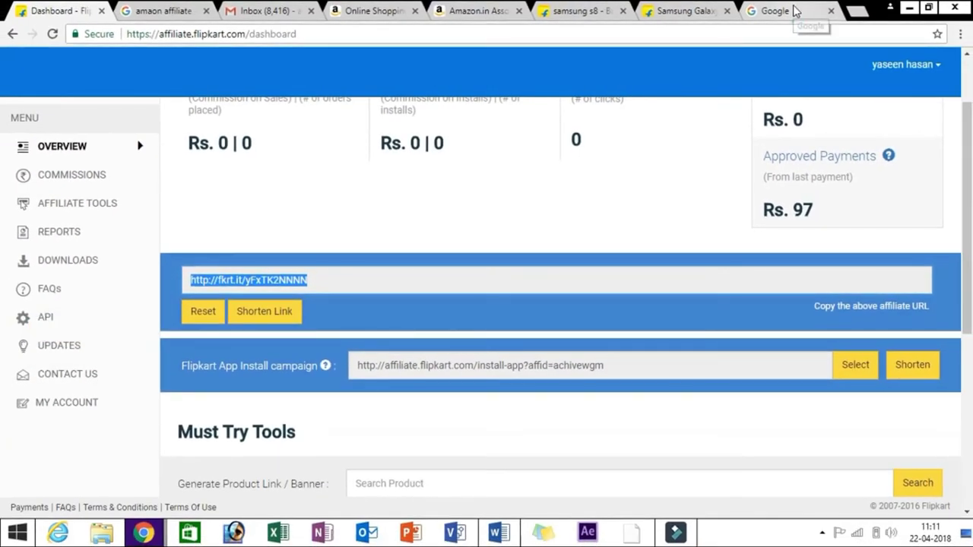
Test the copied short affiliate link in the open Google tab and return to the affiliate dashboard
left_click(794, 11)
left_click(747, 36)
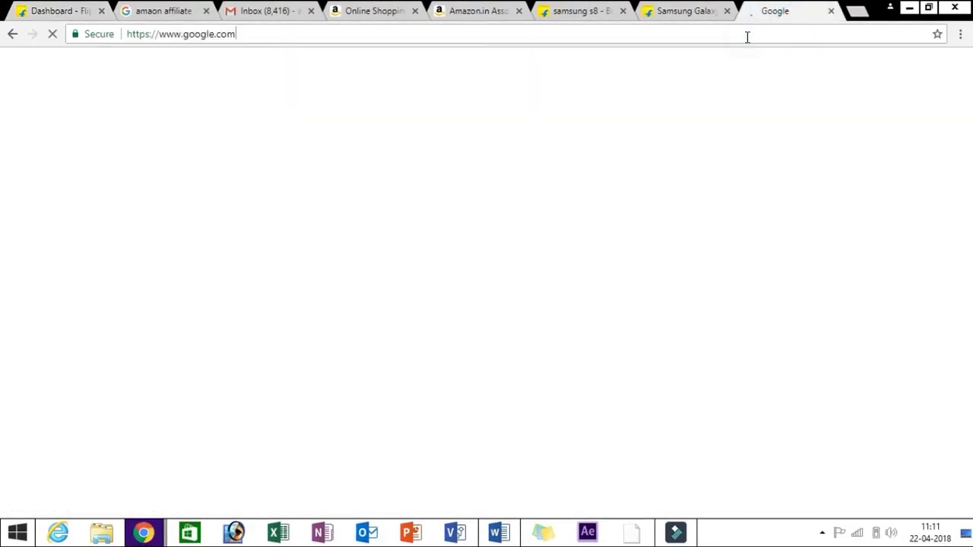
key("ctrl+v")
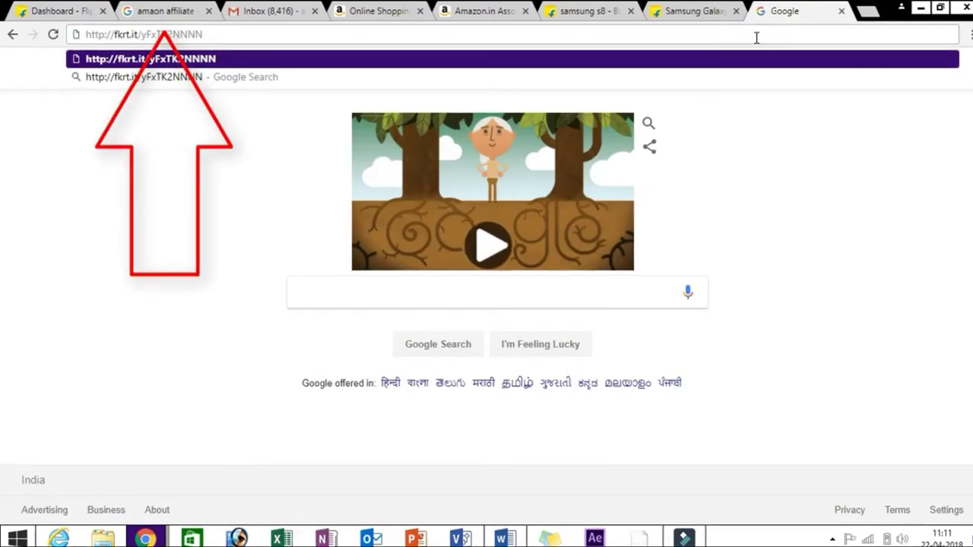
key("Return")
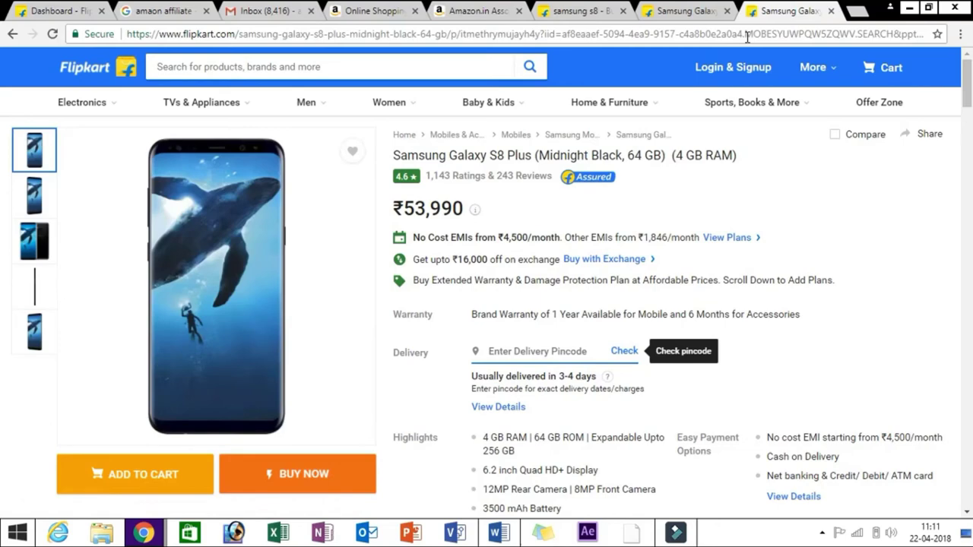
left_click(76, 9)
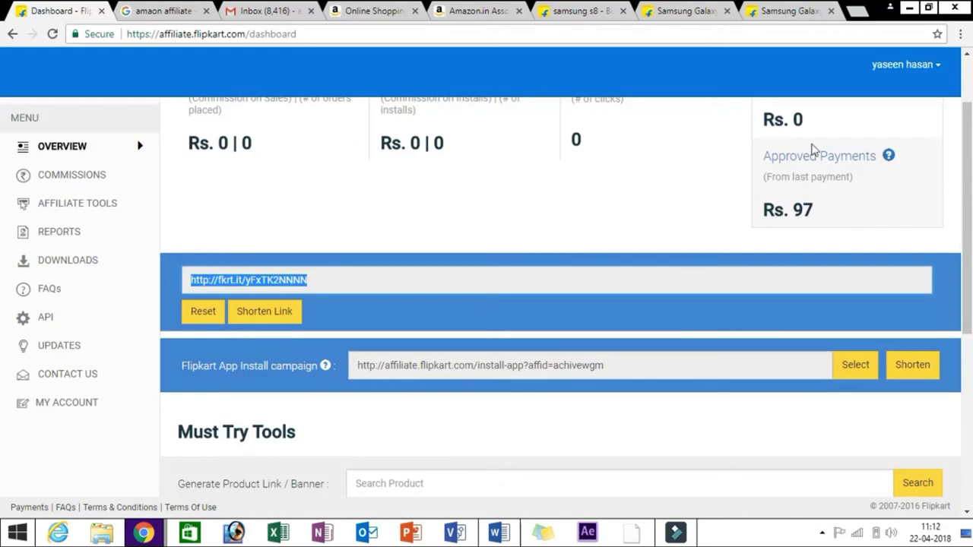
triple_click(307, 278)
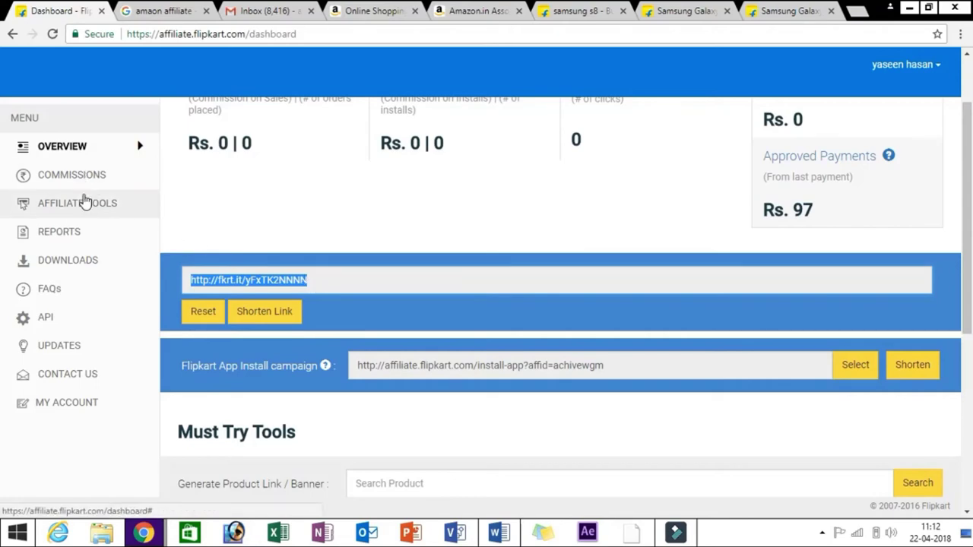
Open the Push Content Widget among the affiliate tools and examine its 300 x 250 banner and embed code
left_click(82, 200)
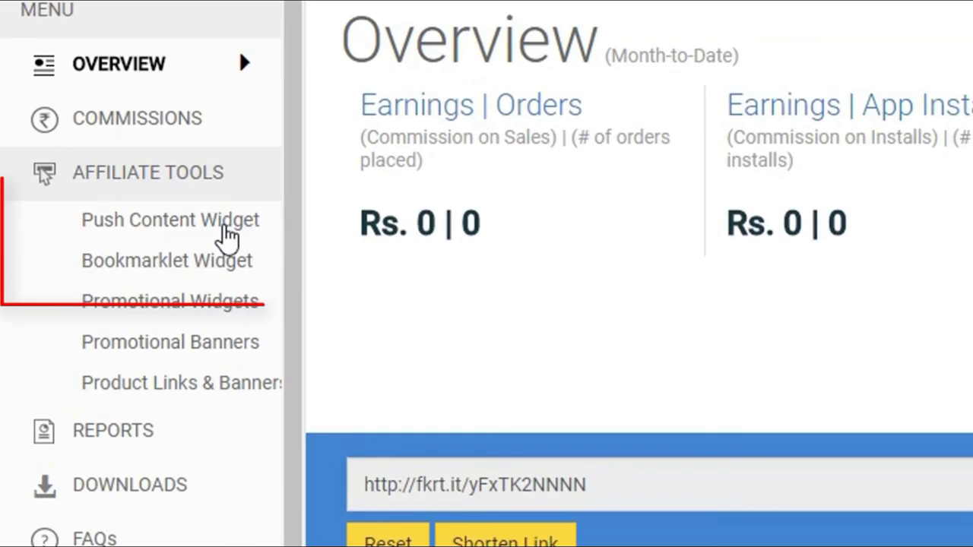
left_click(120, 231)
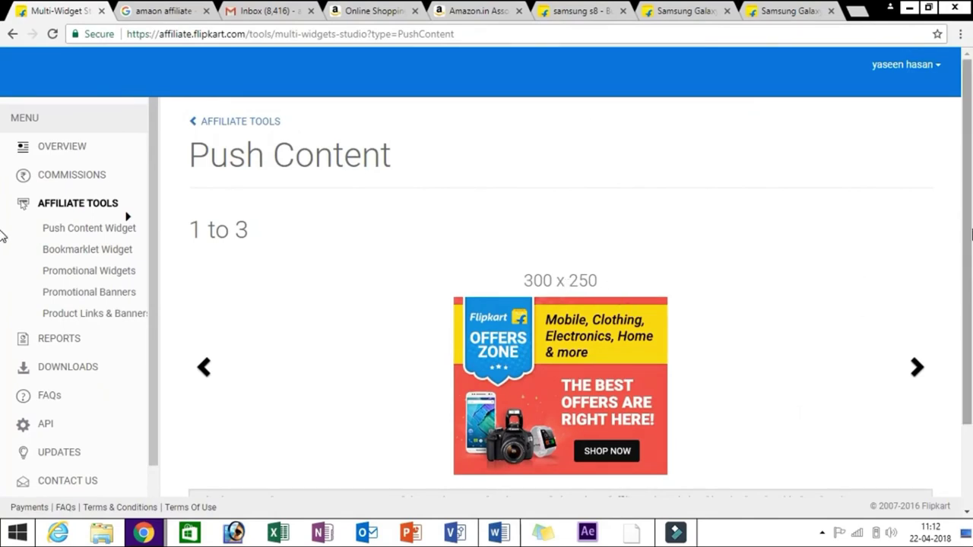
scroll(1, 235, "down", 2)
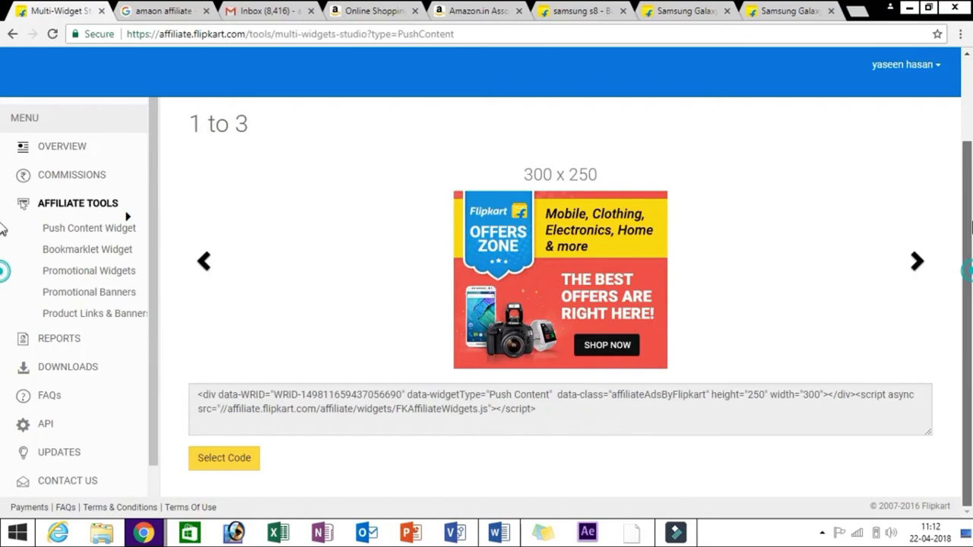
scroll(2, 226, "up", 1)
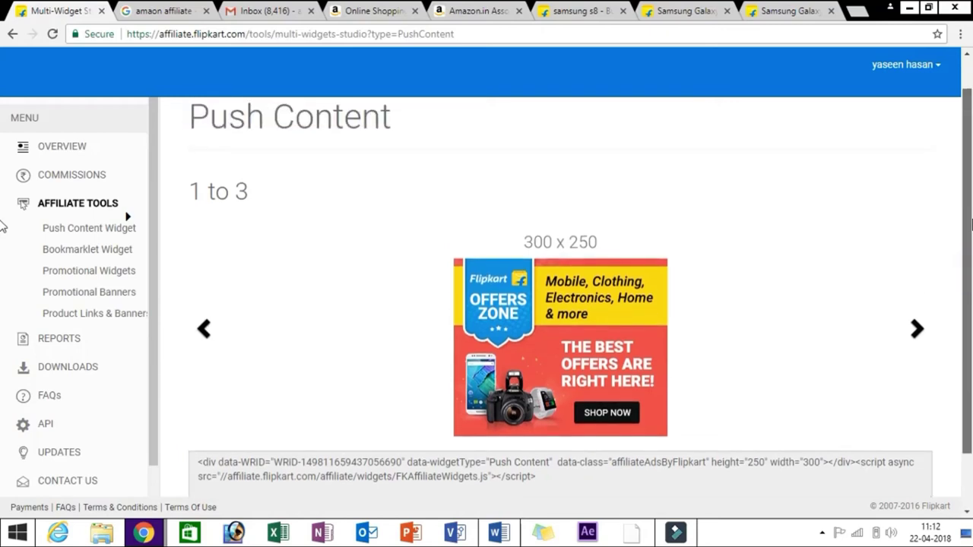
View the Promotional Widgets and Promotional Banners pages of the affiliate tools
left_click(72, 283)
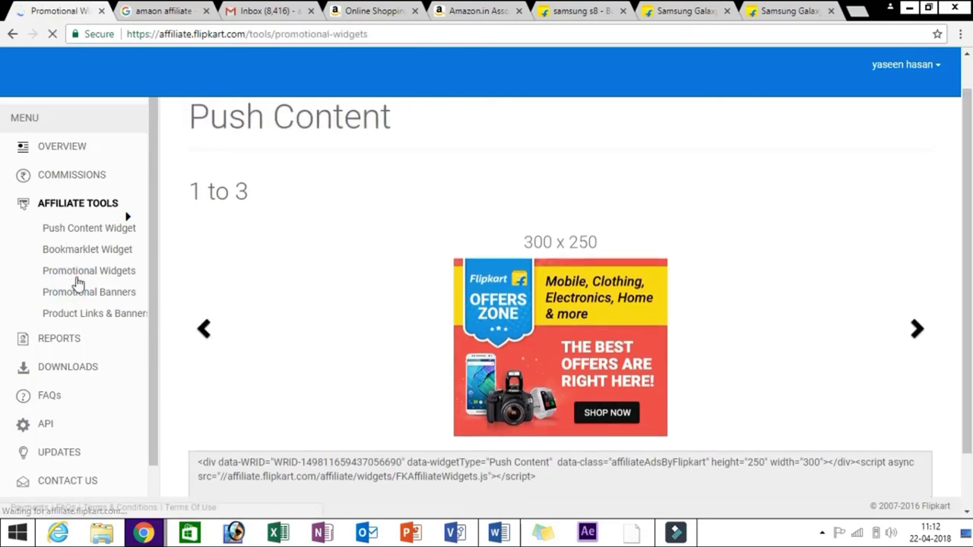
left_click(77, 299)
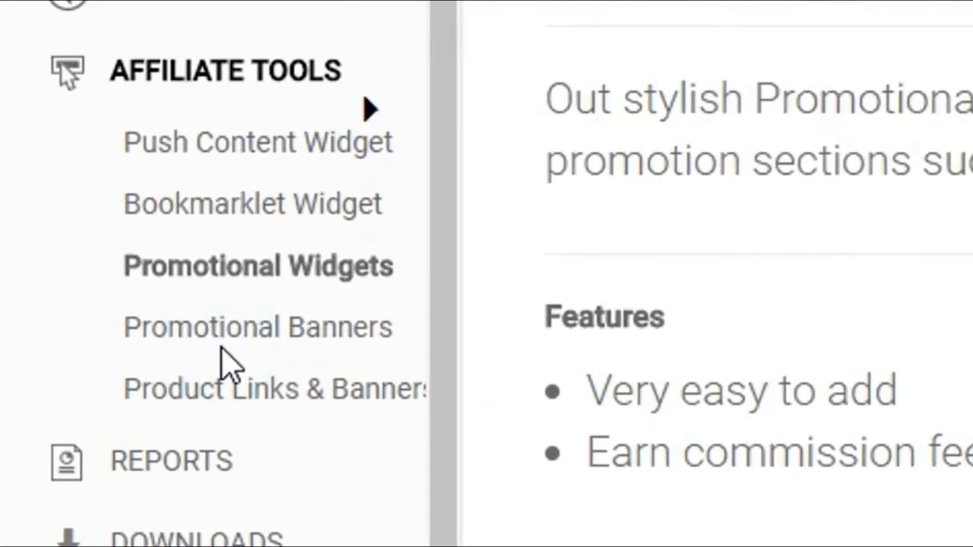
left_click(217, 74)
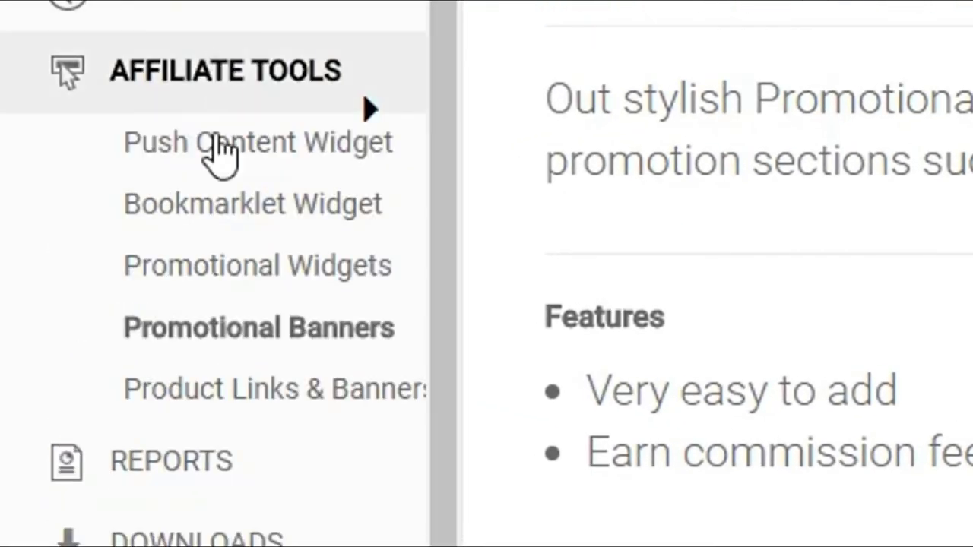
Open the Product Links & Banners tool and enter "samsung s8" as the product to find
left_click(205, 380)
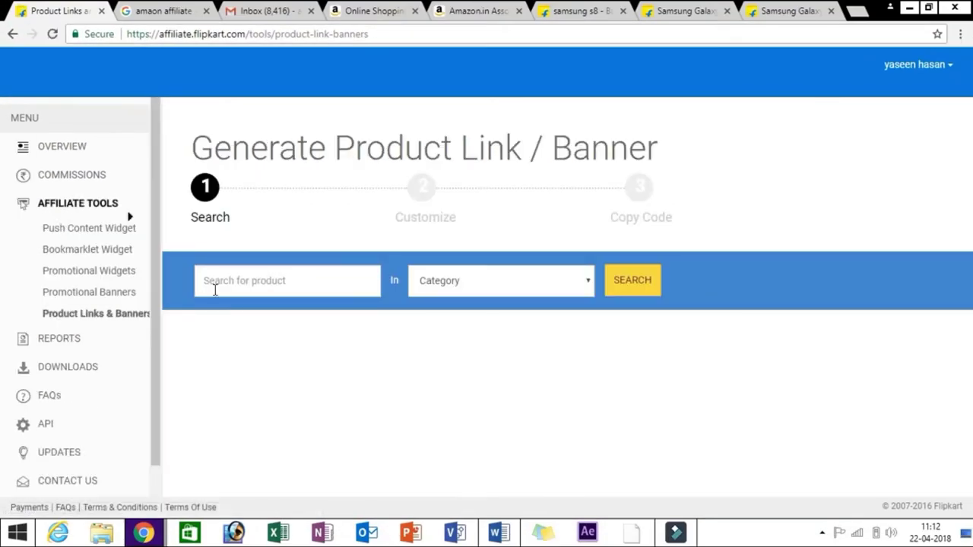
left_click(224, 292)
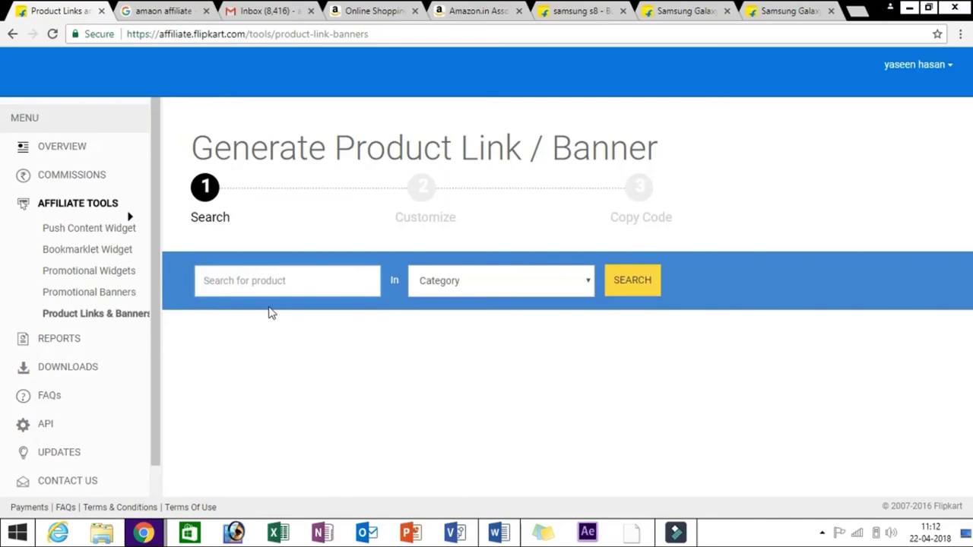
type("samsung s8")
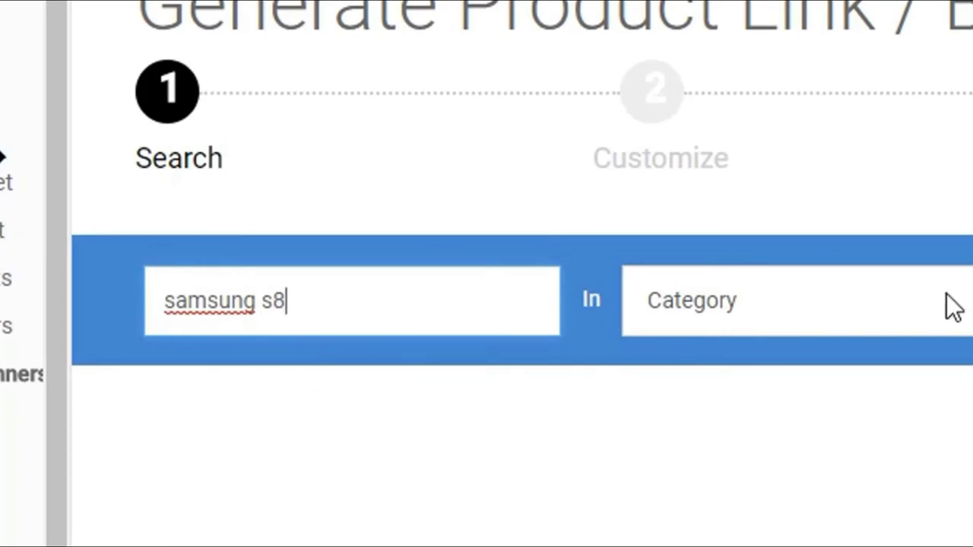
Set the product category to Mobiles, run the search, and view the link and banner options of the matching phones
left_click(954, 307)
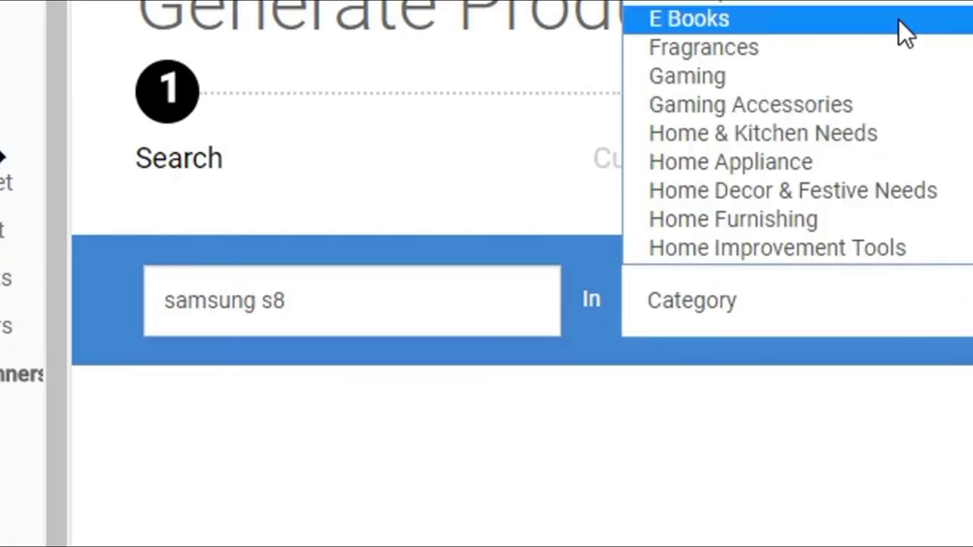
key("m")
key("Down")
key("Down")
key("Down")
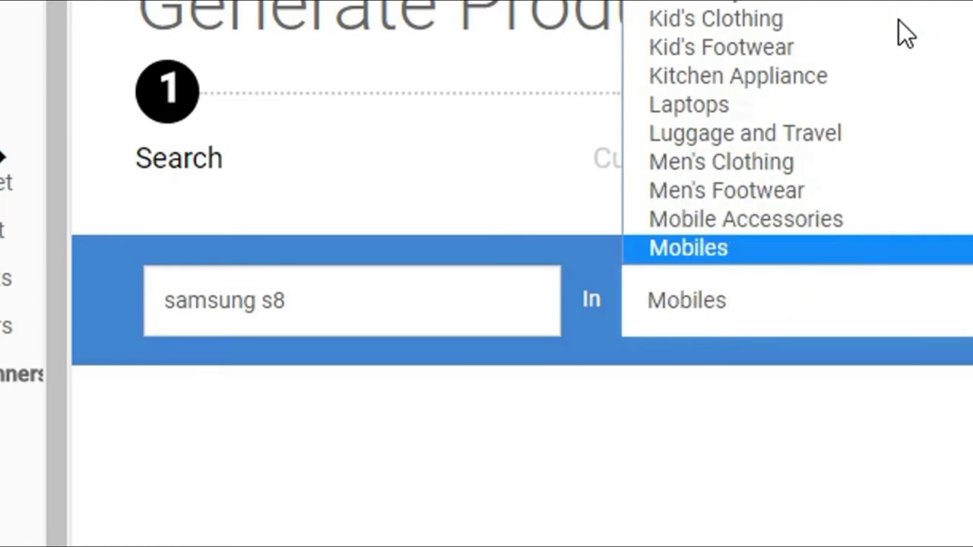
key("Up")
key("Down")
key("Return")
left_click(916, 295)
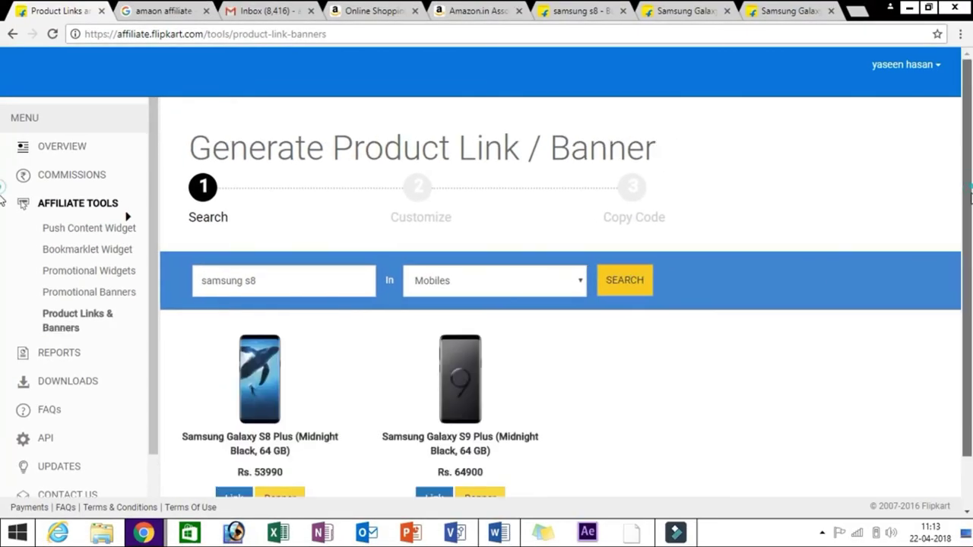
scroll(487, 304, "down", 1)
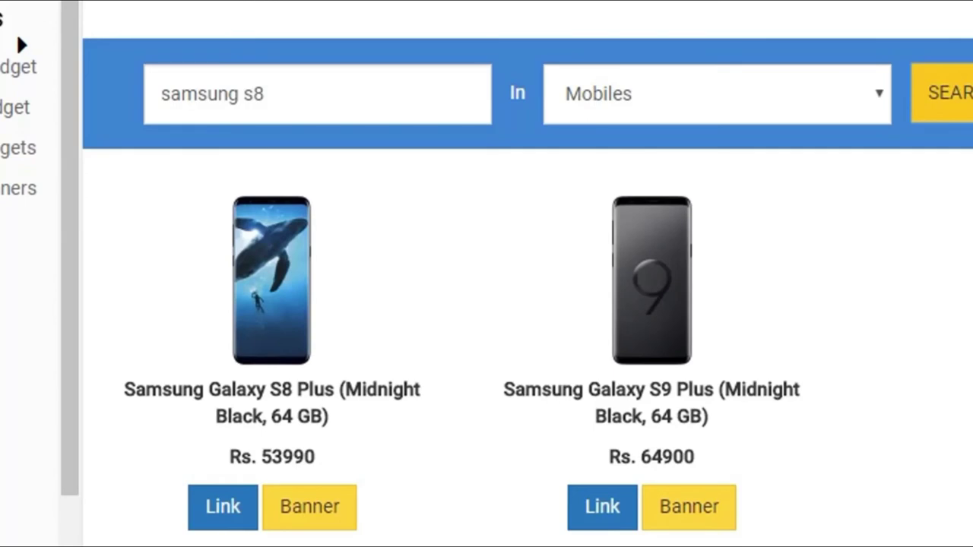
scroll(528, 273, "down", 1)
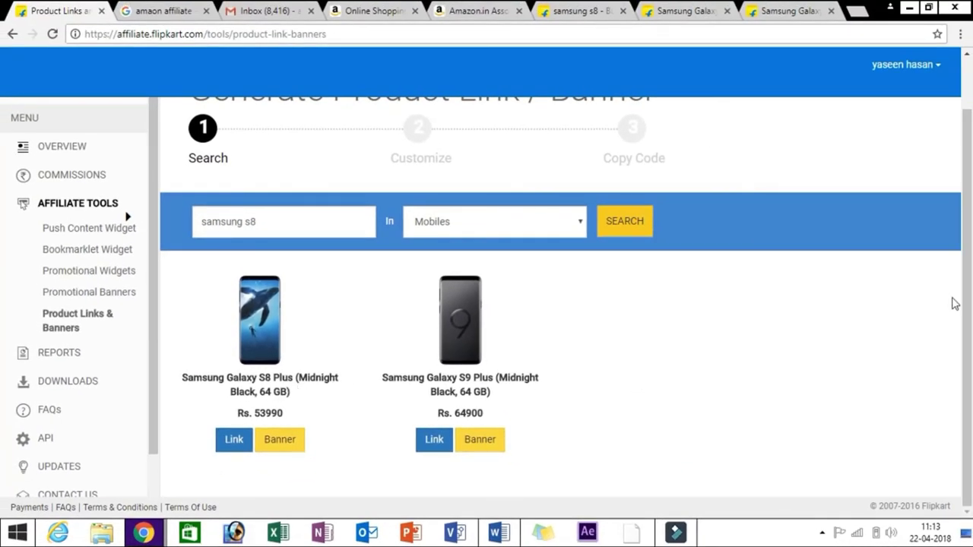
Generate a product-name text link for the Samsung Galaxy S8 Plus (Midnight Black, 64 GB) and select its full HTML code
left_click(952, 299)
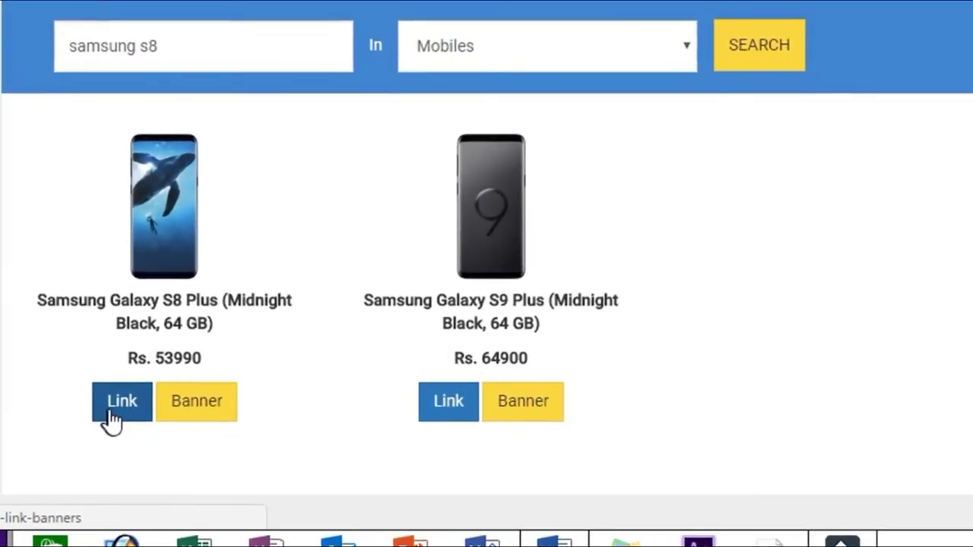
left_click(226, 445)
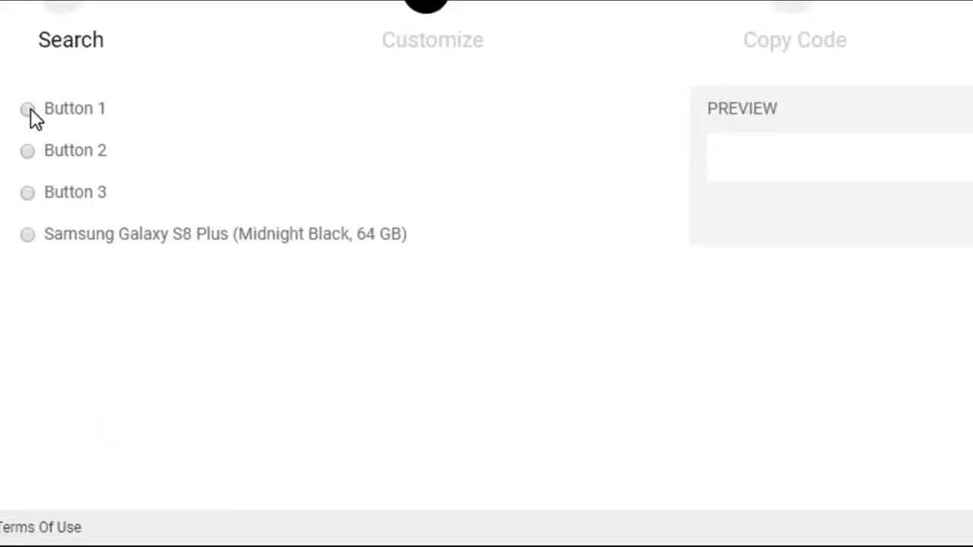
left_click(28, 237)
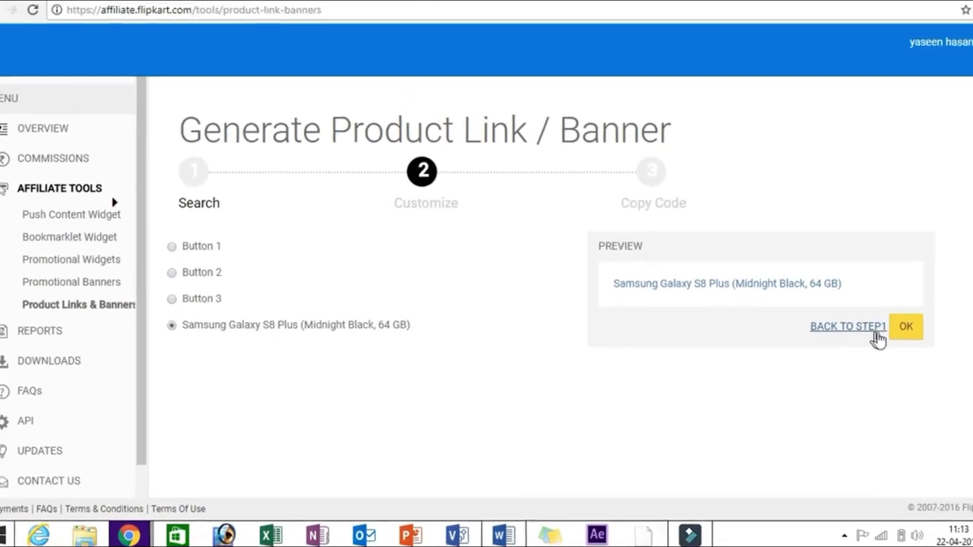
left_click(903, 325)
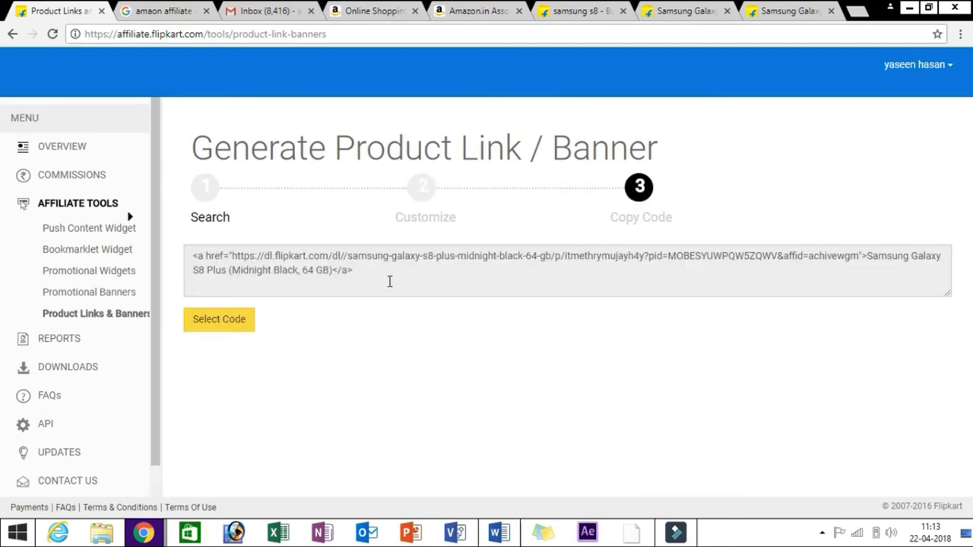
left_click_drag(389, 281, 140, 259)
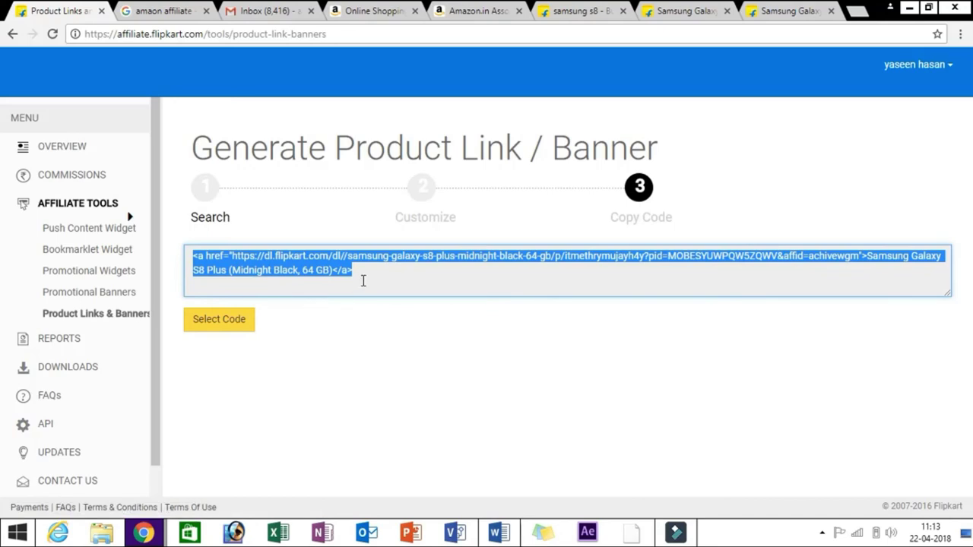
Reopen the empty Product Links & Banners search, view the Samsung Galaxy S8 Plus product page on Flipkart, and return to the affiliate tool
left_click(91, 315)
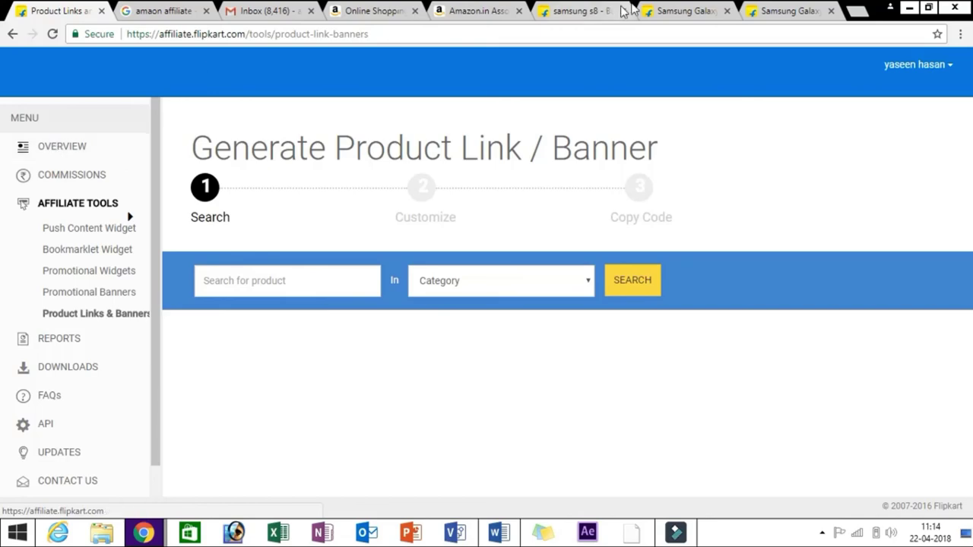
left_click(799, 11)
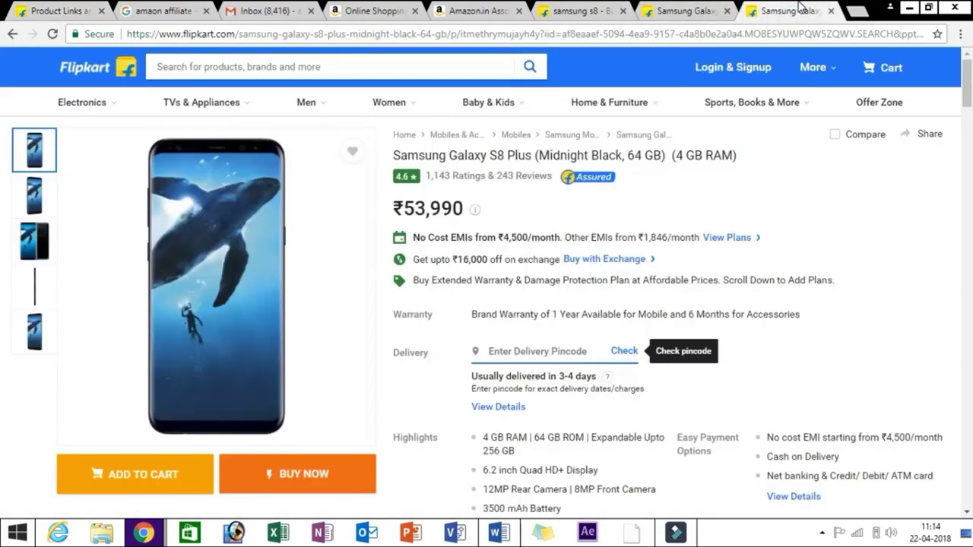
left_click(22, 12)
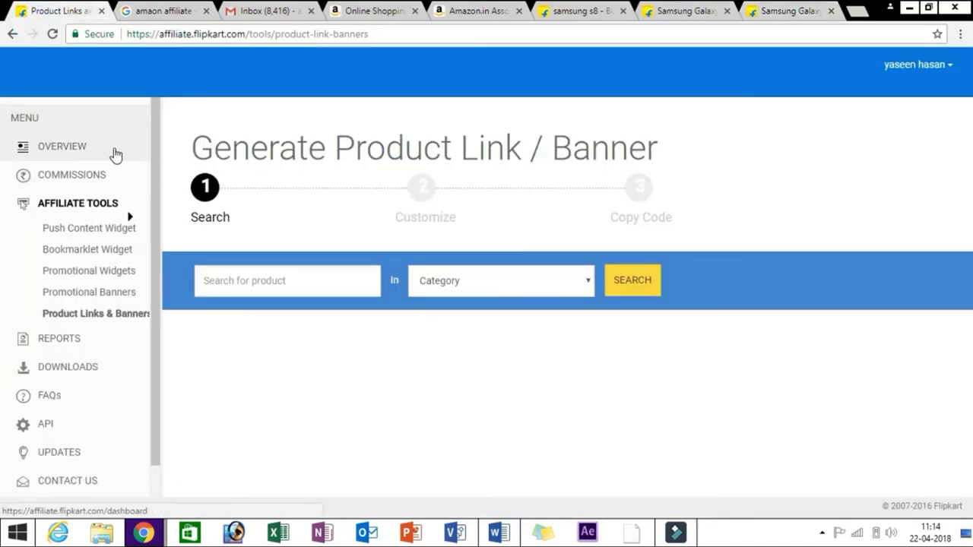
View the affiliate account's Overview, then open Reports and examine the order earnings report
left_click(86, 145)
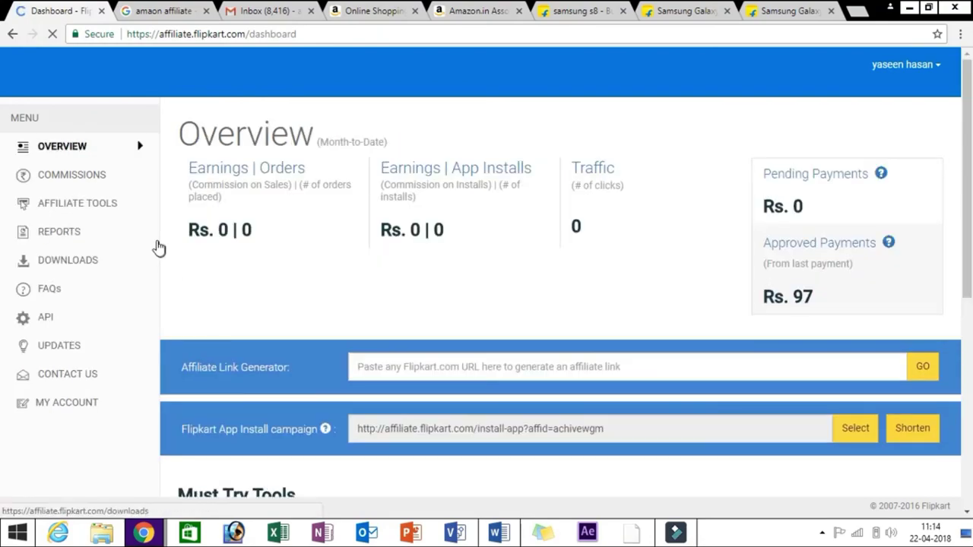
left_click(58, 338)
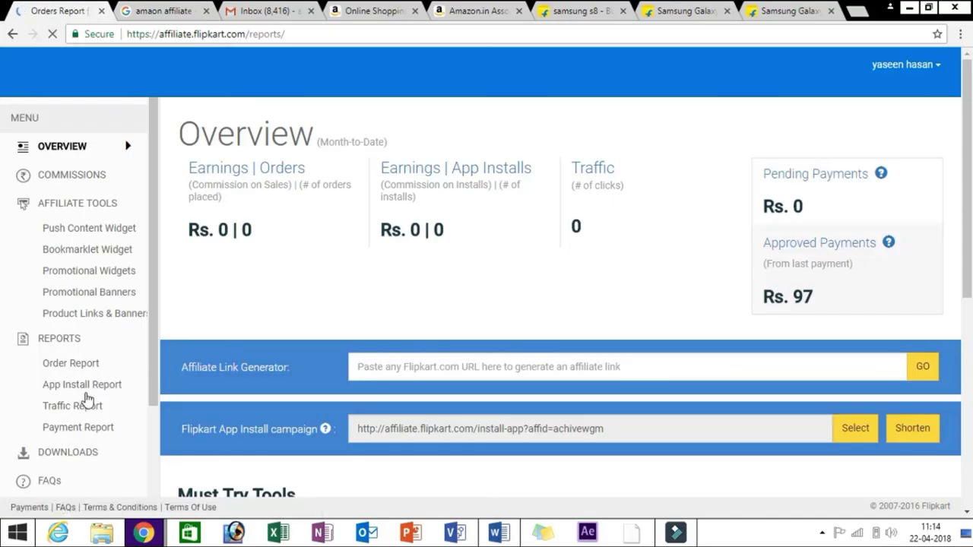
left_click(99, 299)
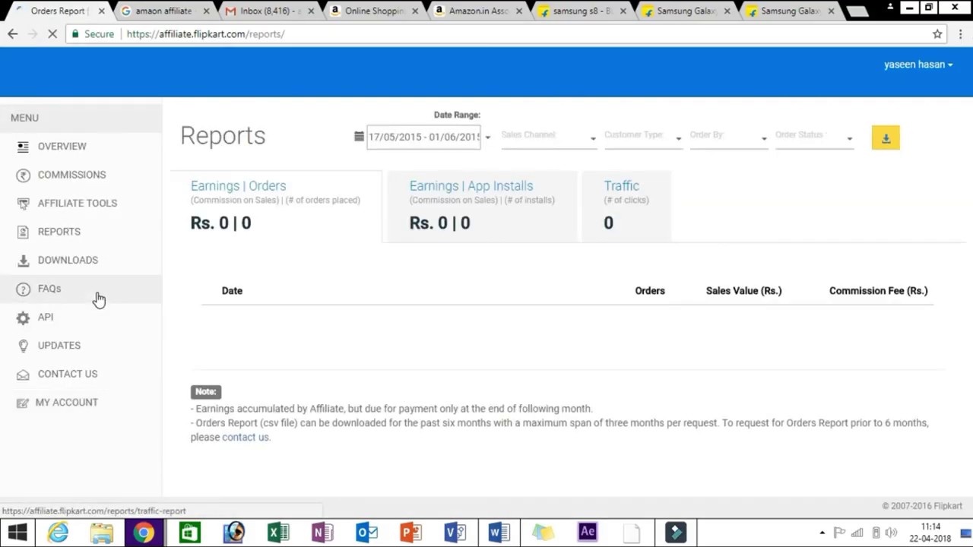
left_click_drag(219, 133, 276, 213)
left_click(259, 155)
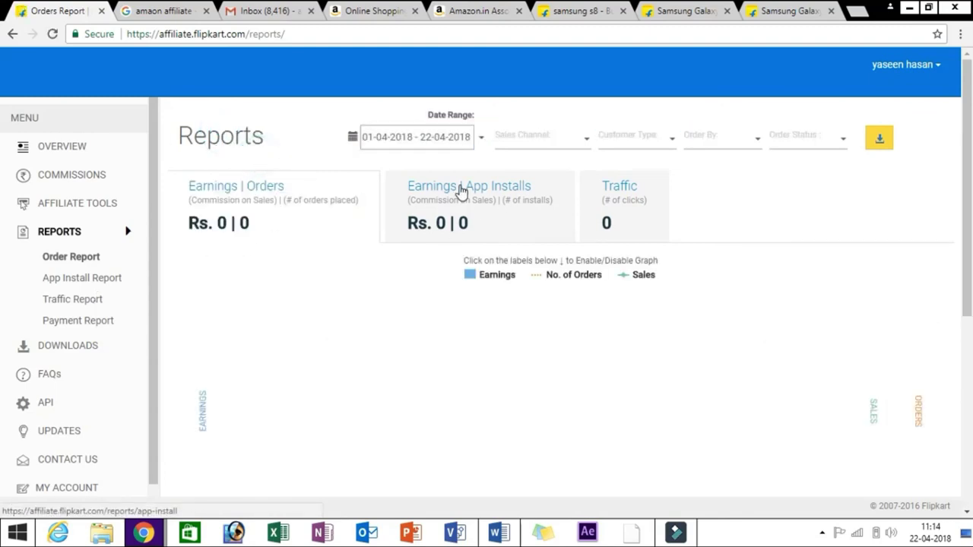